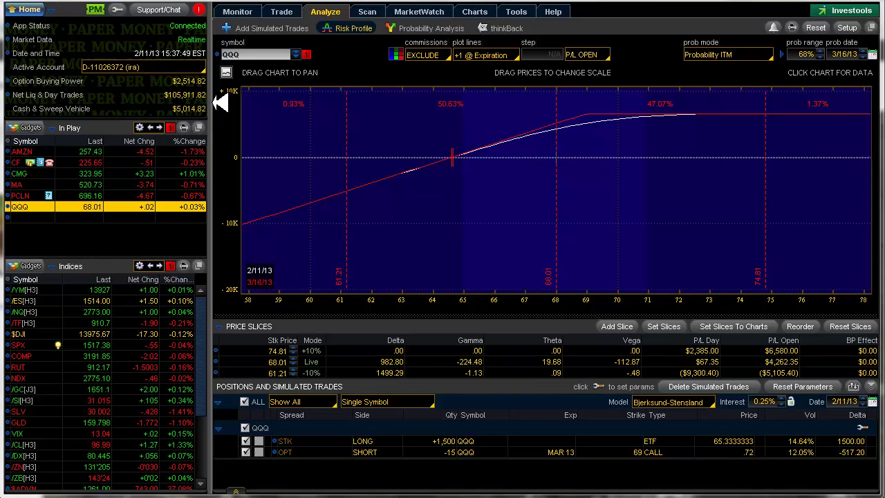
Select AMZN in the In Play watchlist to load its FEB 13 240/245 and 300/305 iron condor risk profile.
{"action": "left_click", "coordinate": [28, 151]}
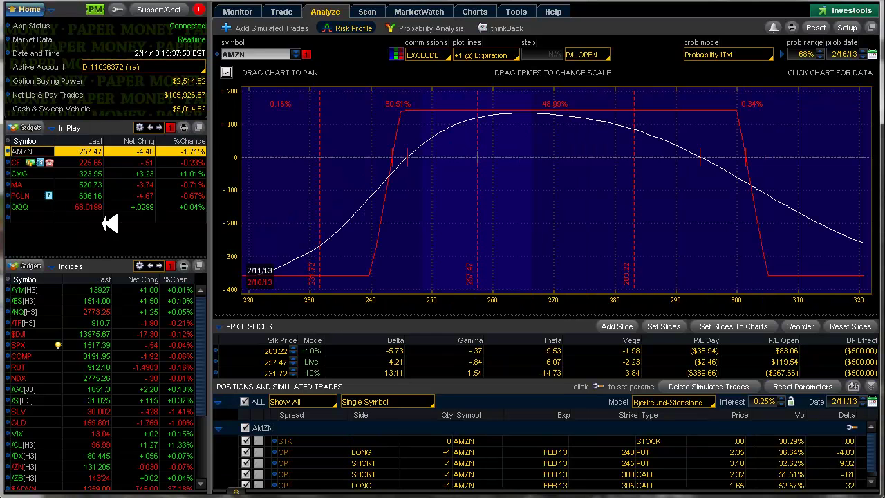
Switch to the Monitor tab to view the Activity and Positions statement.
{"action": "left_click_drag", "start_coordinate": [872, 444], "coordinate": [874, 457]}
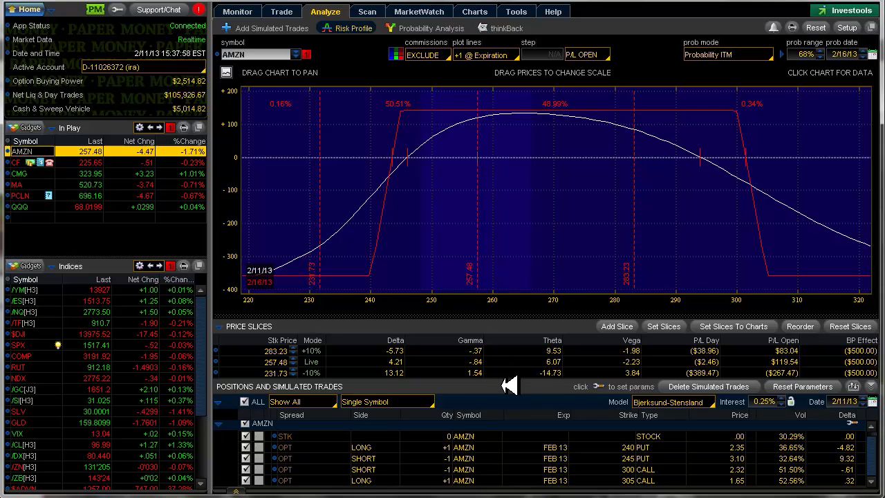
{"action": "left_click", "coordinate": [239, 12]}
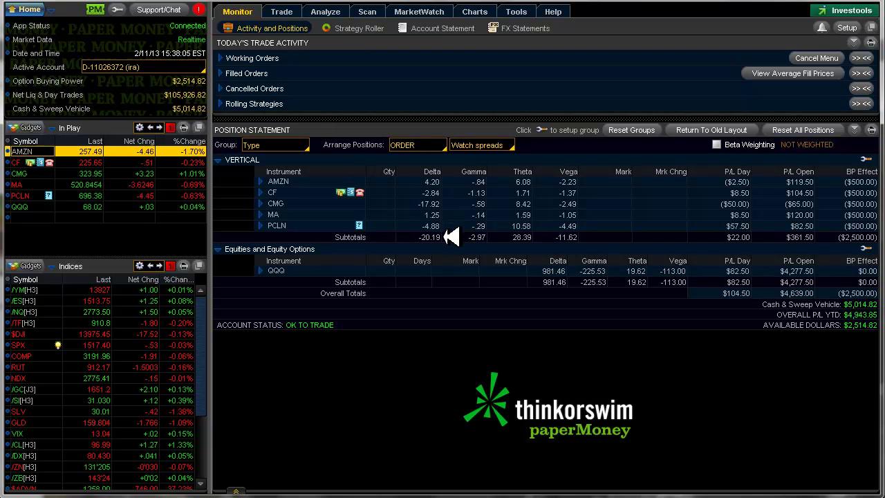
Collapse Equities and Equity Options and expand AMZN to show its 300/305 call and 245/240 put verticals.
{"action": "left_click", "coordinate": [221, 249]}
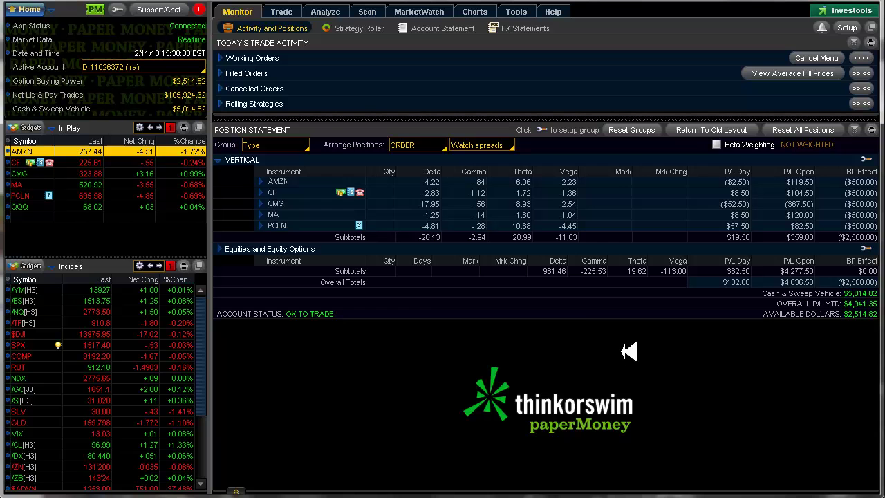
{"action": "left_click", "coordinate": [262, 180]}
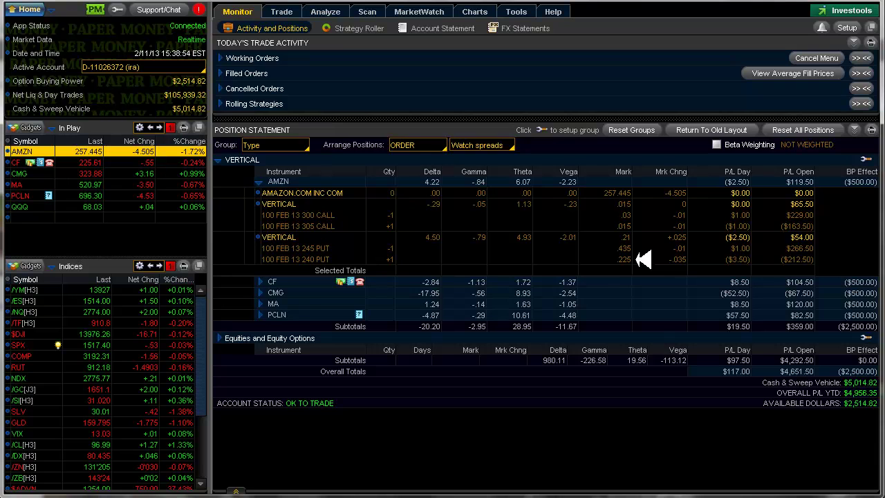
Check AMZN's risk profile on Analyze, then back on Monitor select the 245/240 put vertical.
{"action": "left_click", "coordinate": [335, 11]}
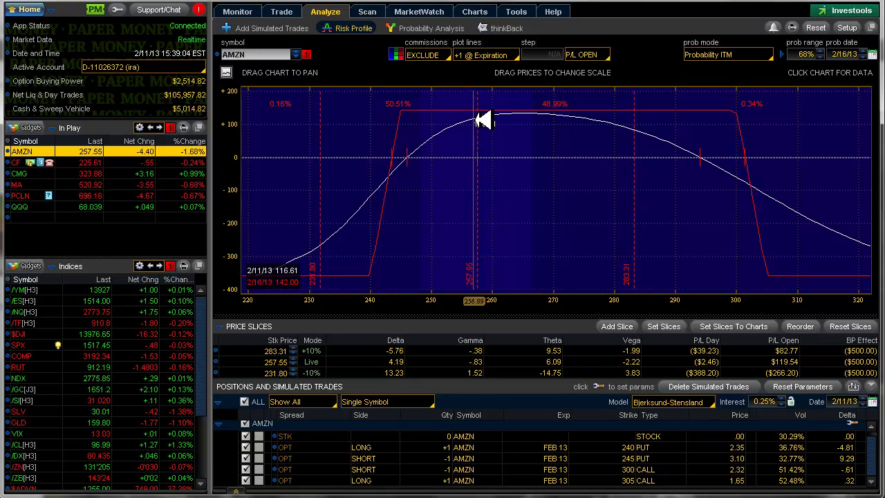
{"action": "left_click", "coordinate": [249, 10]}
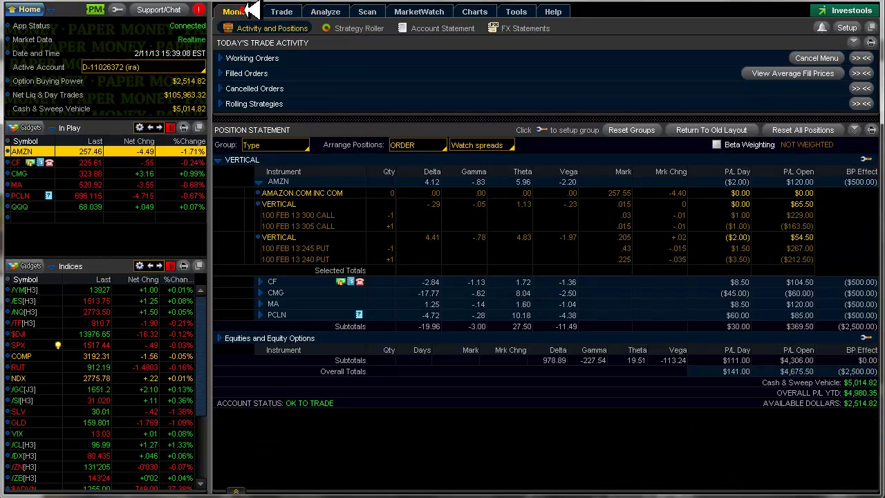
{"action": "left_click", "coordinate": [322, 247]}
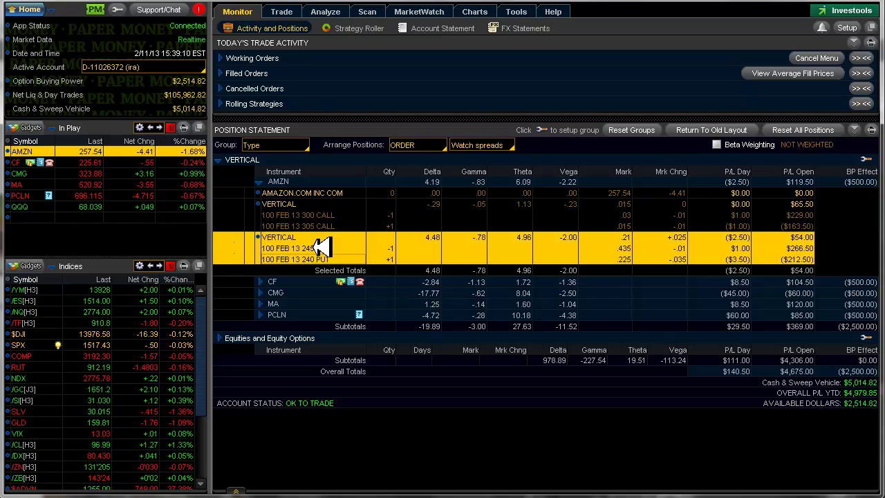
Turn off VERTICAL spread grouping, then expand Equities and Equity Options and the AMZN row.
{"action": "right_click", "coordinate": [323, 247]}
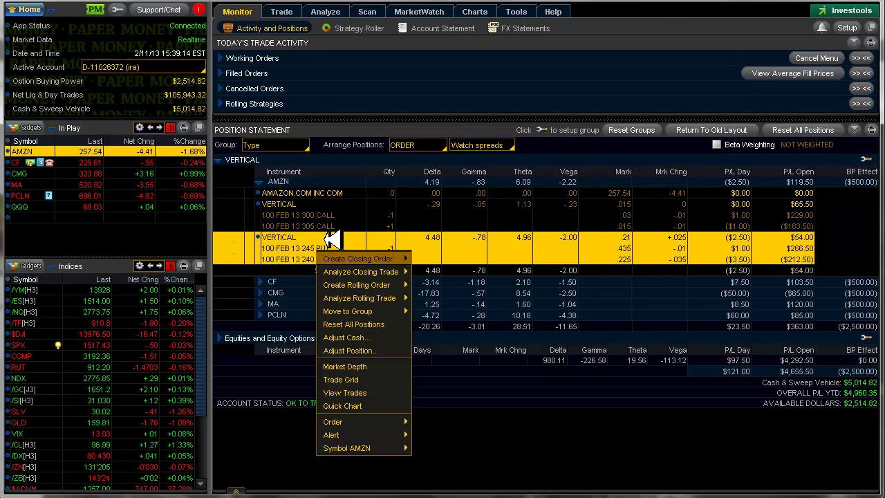
{"action": "left_click", "coordinate": [499, 146]}
{"action": "left_click", "coordinate": [499, 146]}
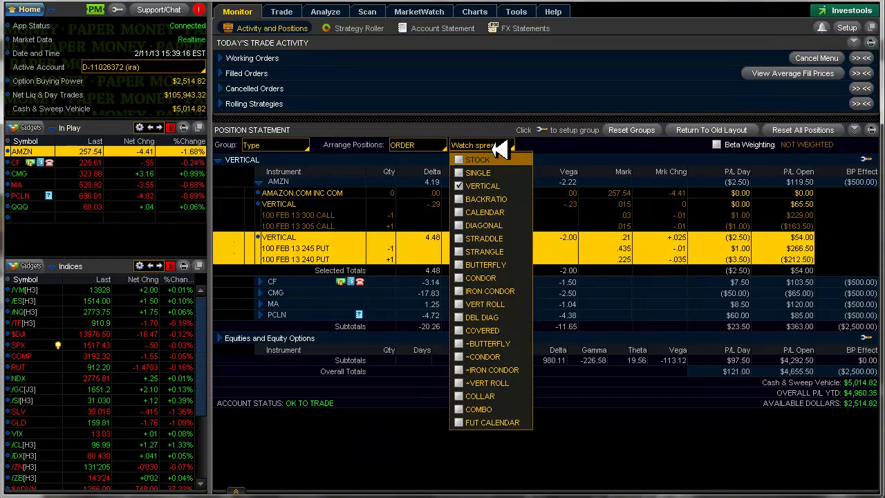
{"action": "left_click", "coordinate": [491, 186]}
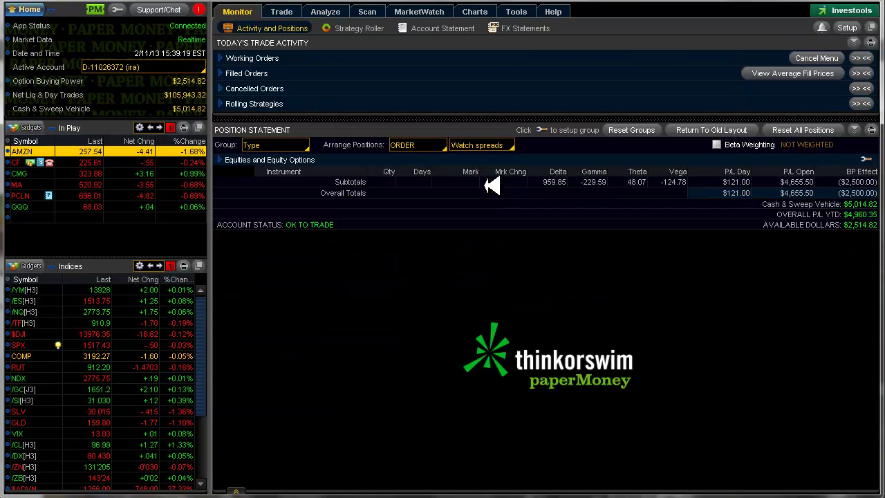
{"action": "left_click", "coordinate": [219, 160]}
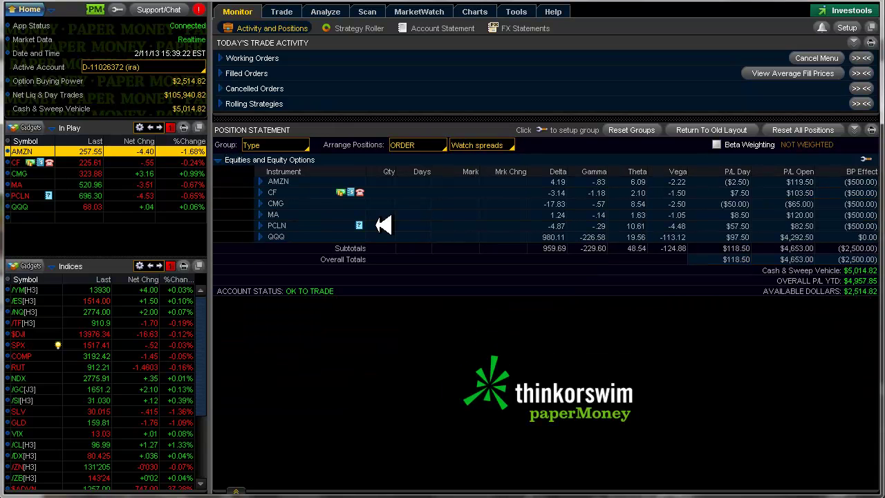
{"action": "left_click", "coordinate": [262, 181]}
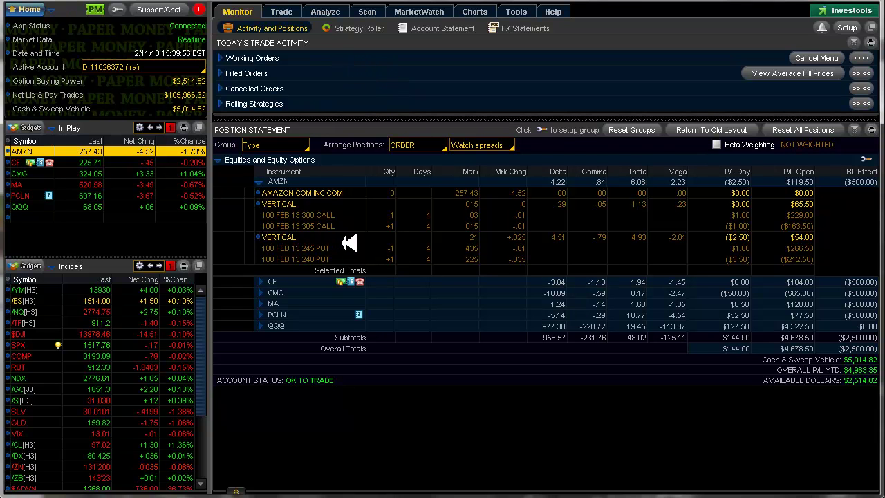
Send a BUY +1 VERTICAL closing order for the AMZN 245/240 put spread, limit raised from .21 to .22.
{"action": "right_click", "coordinate": [349, 243]}
{"action": "mouse_move", "coordinate": [387, 251]}
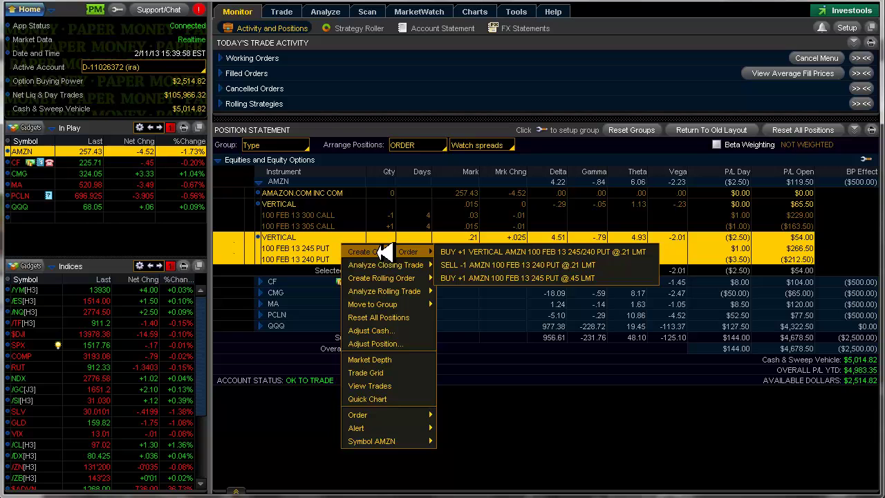
{"action": "left_click", "coordinate": [486, 252]}
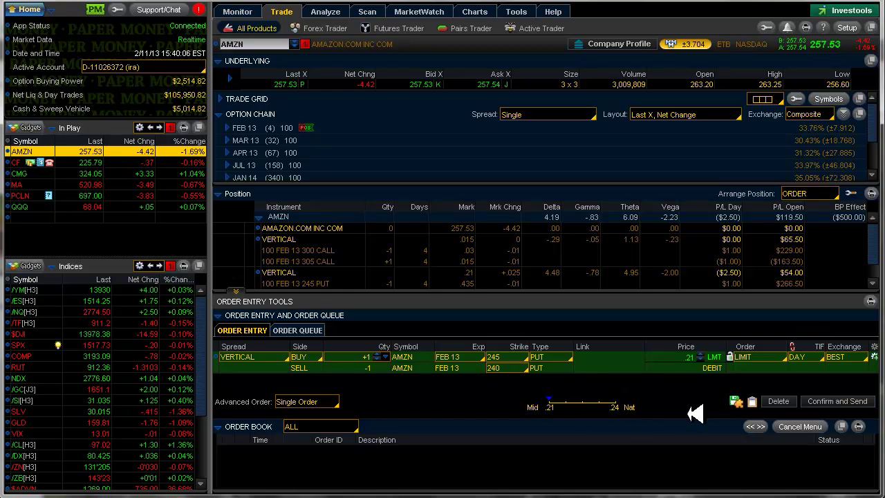
{"action": "left_click", "coordinate": [571, 398]}
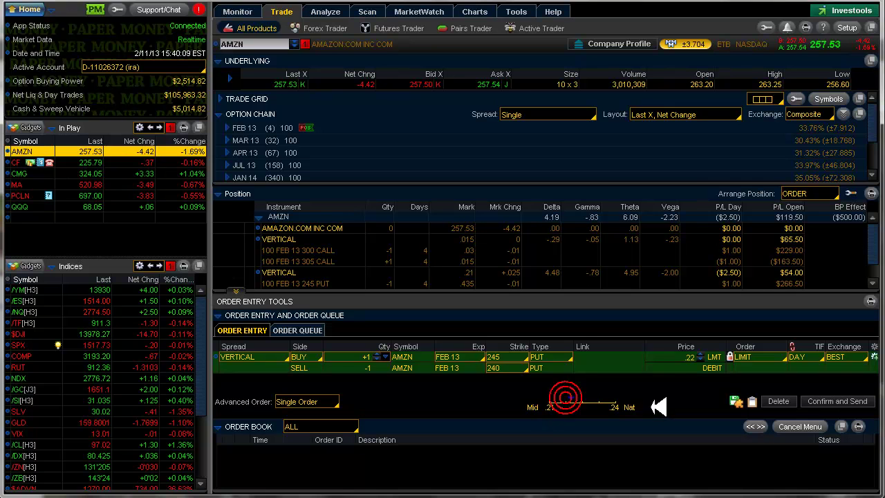
{"action": "left_click", "coordinate": [589, 397]}
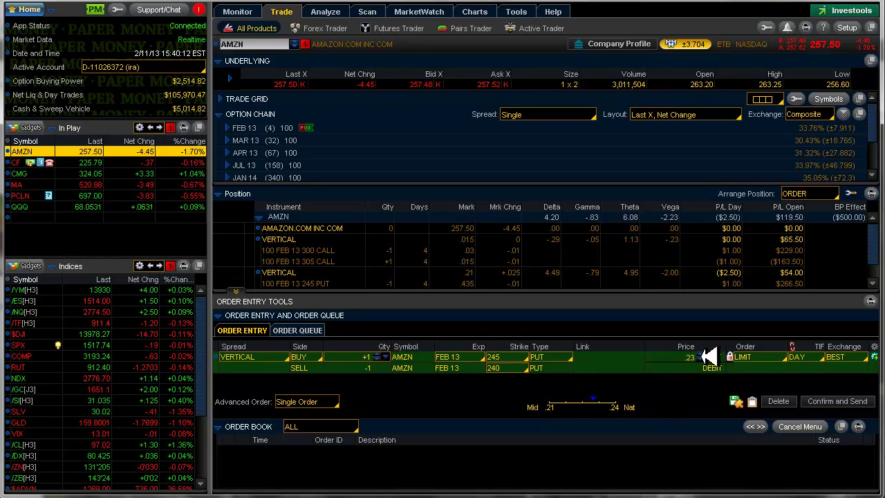
{"action": "left_click", "coordinate": [822, 401]}
{"action": "left_click", "coordinate": [819, 401]}
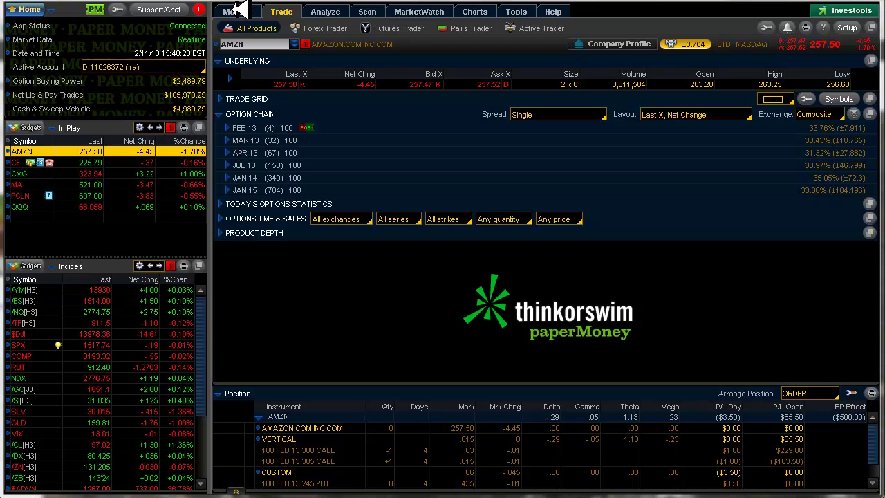
Load CF's risk profile, then on Monitor collapse AMZN and expand CF's 200/195 and 235/240 verticals.
{"action": "left_click", "coordinate": [325, 12]}
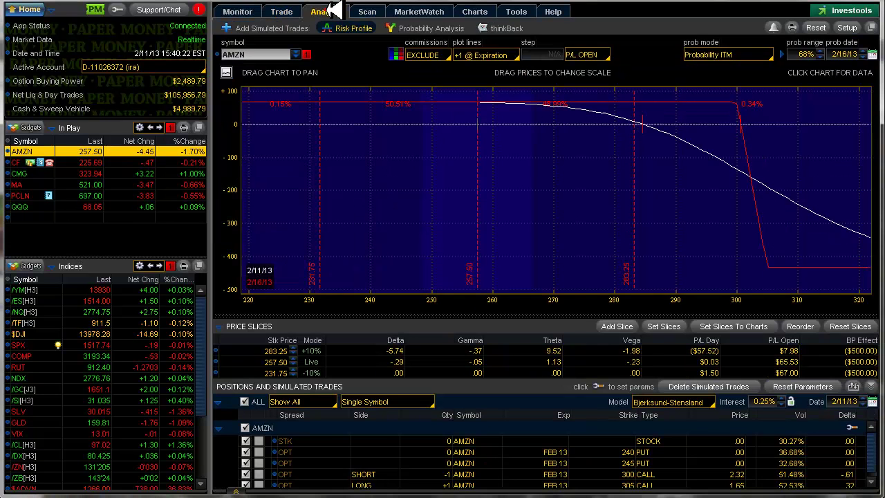
{"action": "left_click", "coordinate": [20, 161]}
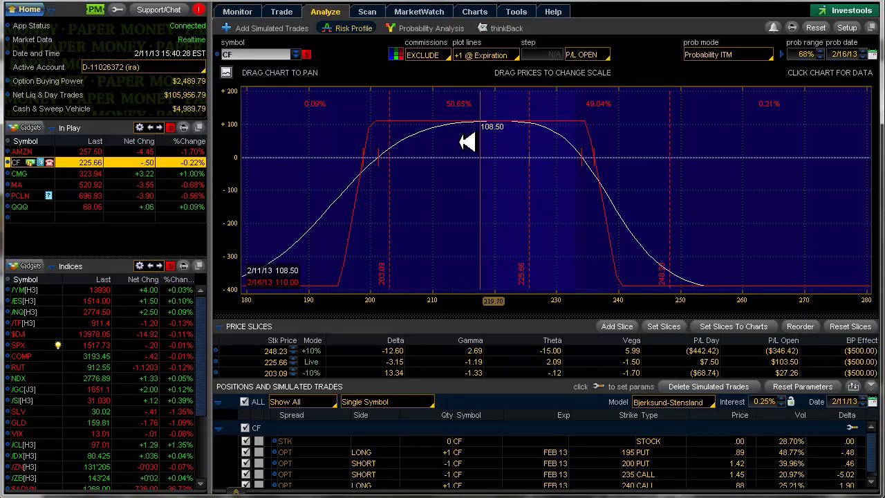
{"action": "left_click", "coordinate": [235, 10]}
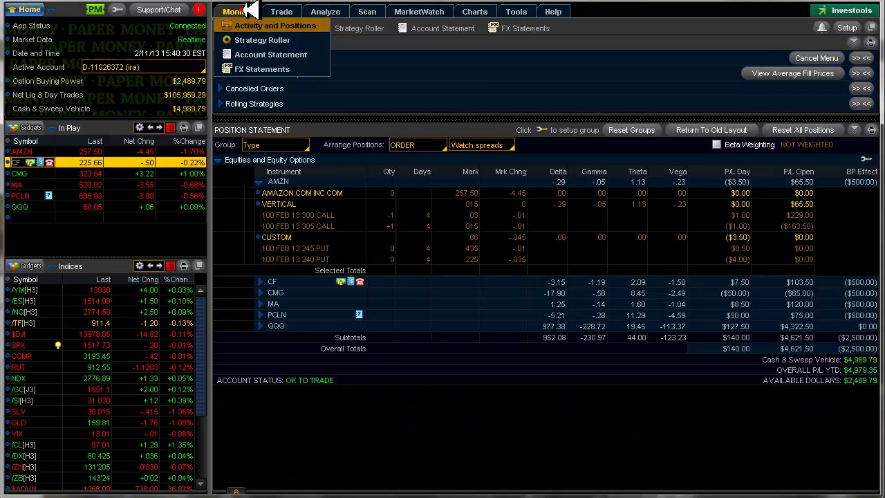
{"action": "left_click", "coordinate": [259, 182]}
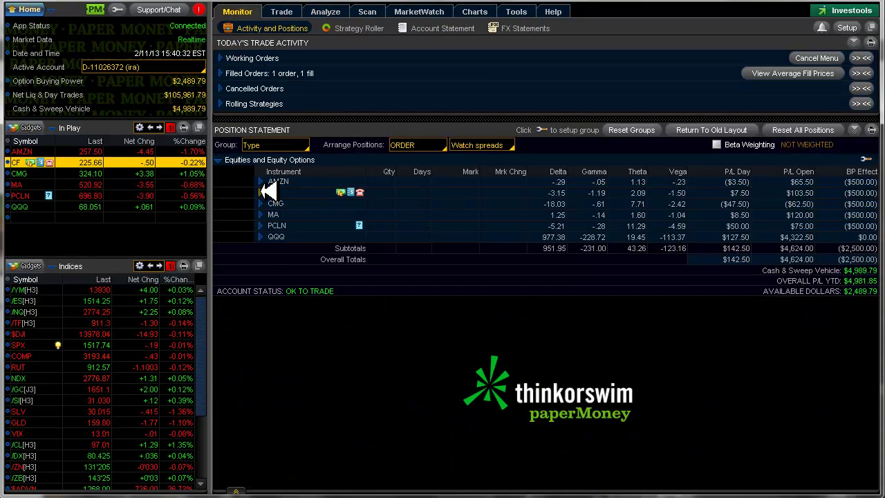
{"action": "left_click", "coordinate": [260, 192]}
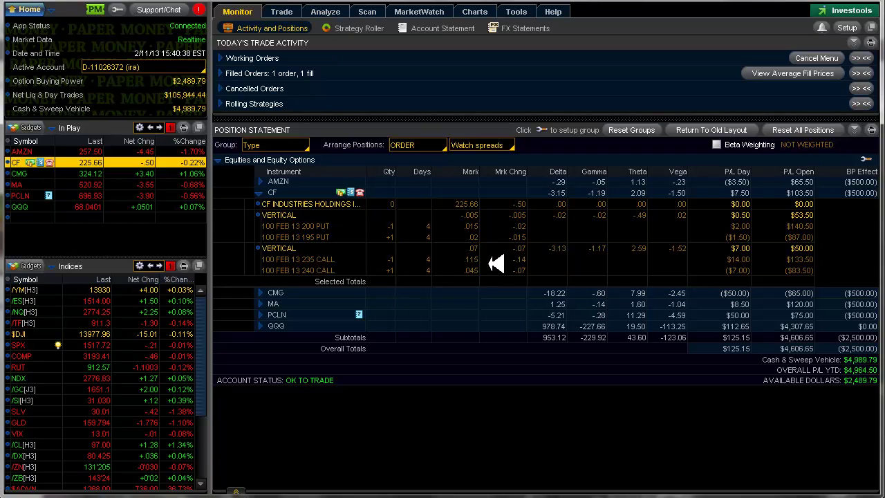
Send a BUY +1 VERTICAL closing order for CF's 235/240 call spread at a .09 limit.
{"action": "right_click", "coordinate": [353, 257]}
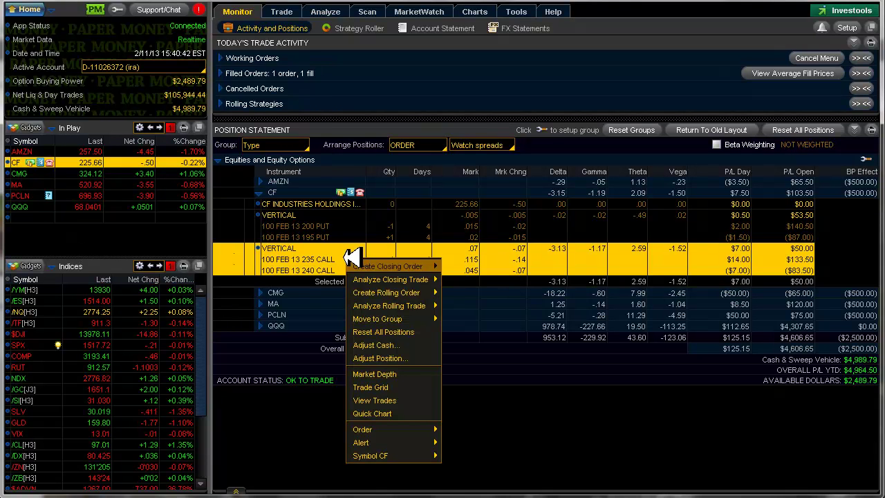
{"action": "mouse_move", "coordinate": [373, 265]}
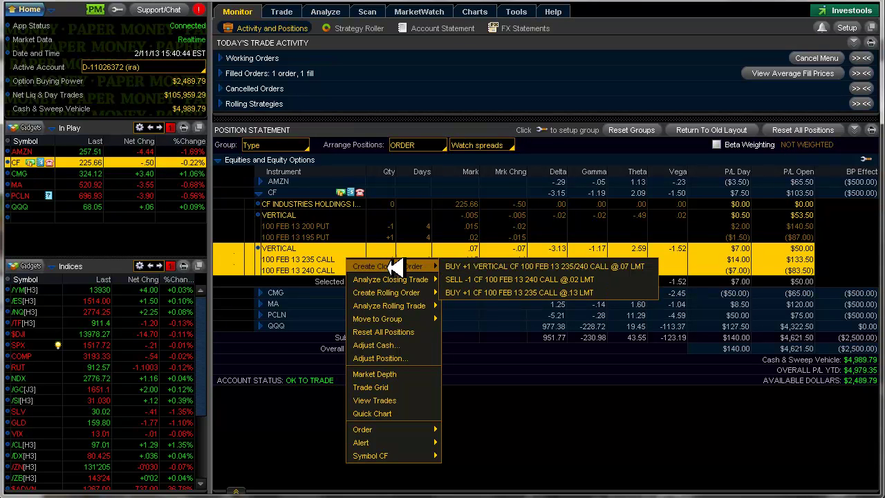
{"action": "left_click", "coordinate": [456, 266]}
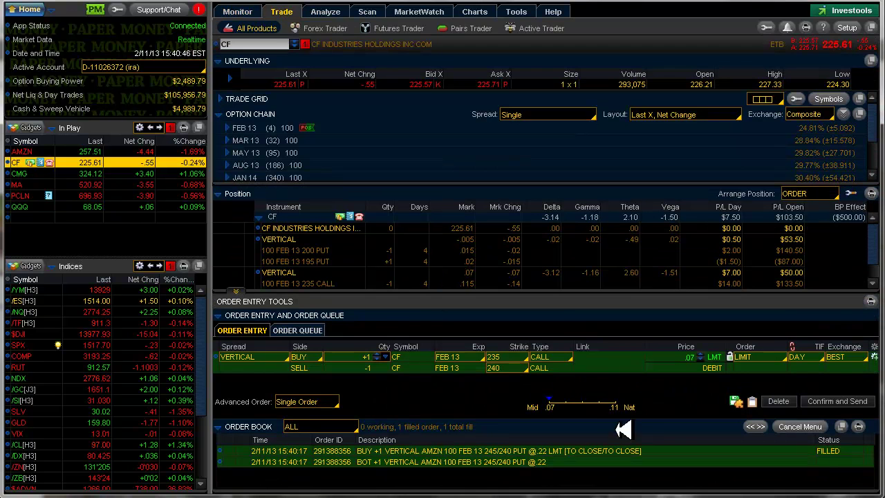
{"action": "left_click", "coordinate": [705, 353]}
{"action": "left_click", "coordinate": [705, 353]}
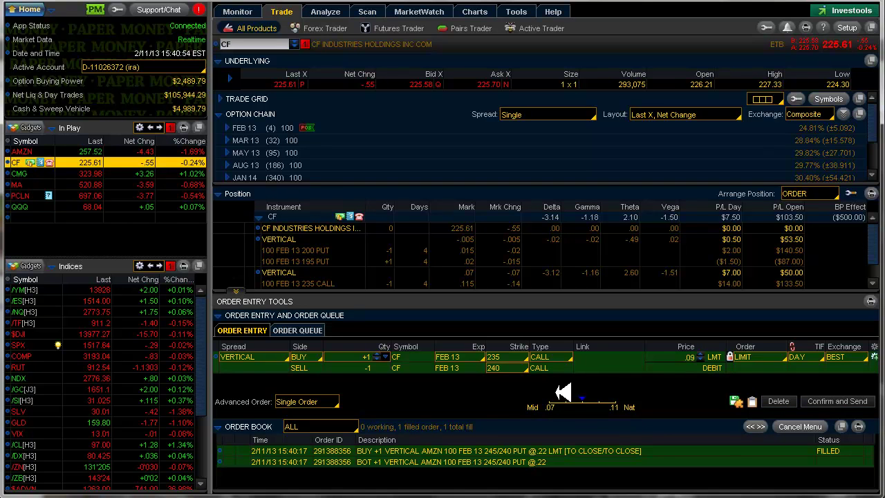
{"action": "left_click", "coordinate": [811, 401]}
{"action": "left_click", "coordinate": [811, 401]}
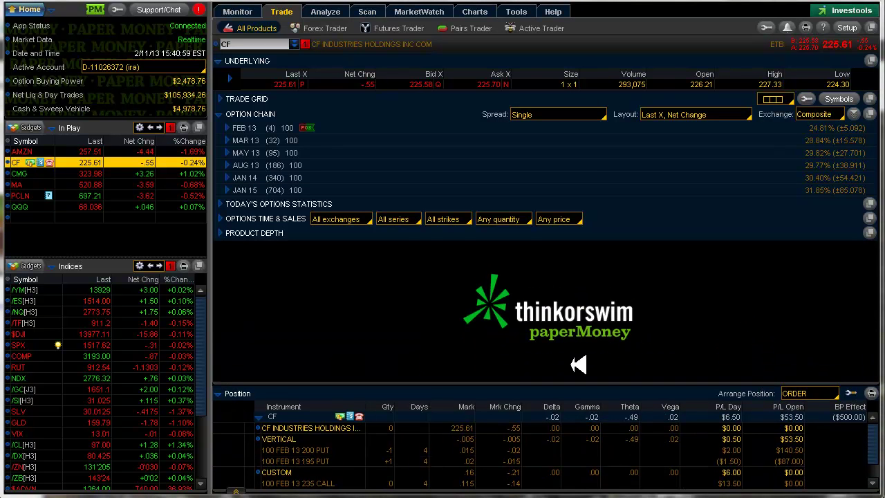
On Monitor, collapse CF and expand MA to show its 560/565 call and 490/485 put verticals.
{"action": "left_click", "coordinate": [235, 12]}
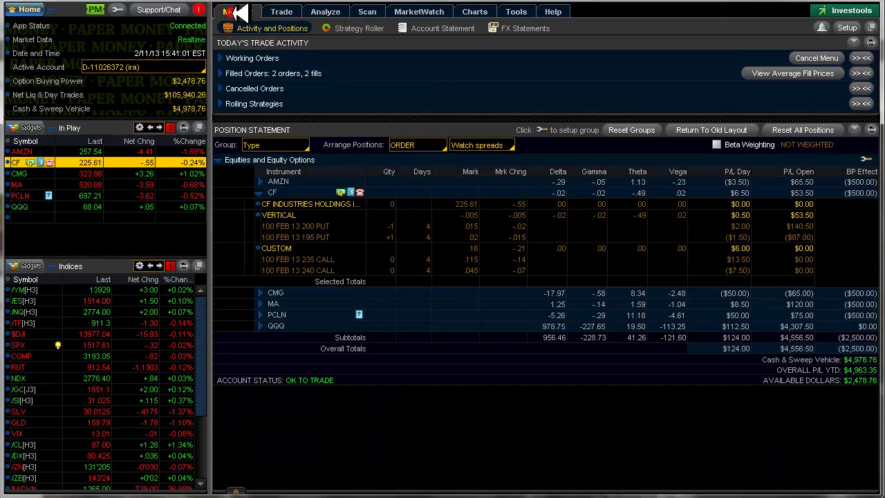
{"action": "left_click", "coordinate": [261, 192]}
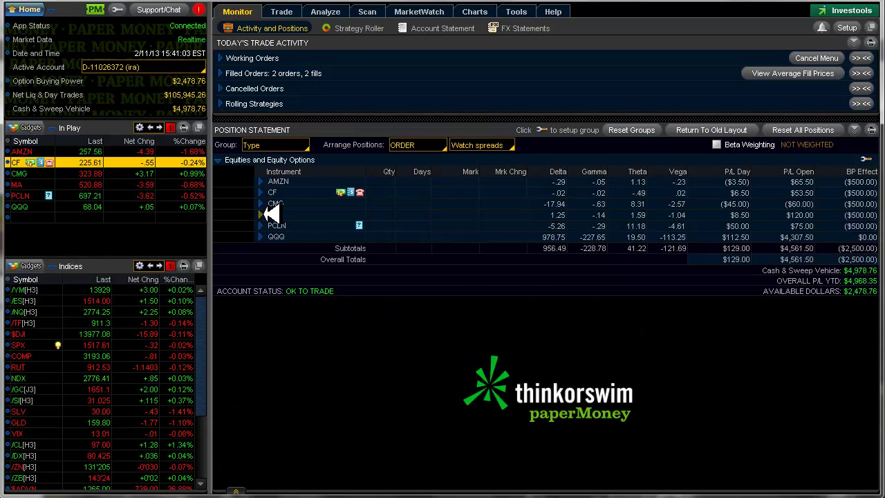
{"action": "left_click", "coordinate": [261, 214]}
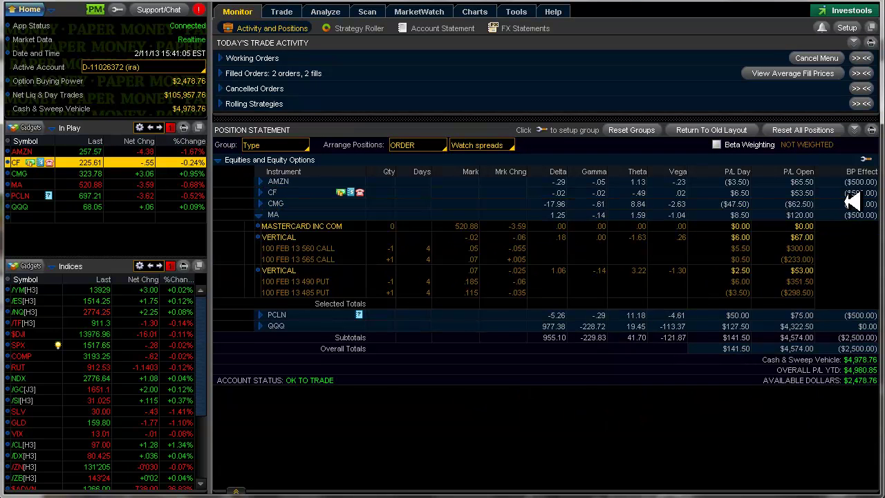
Review MA's risk profile on the Analyze tab, then return to Monitor.
{"action": "left_click", "coordinate": [336, 12]}
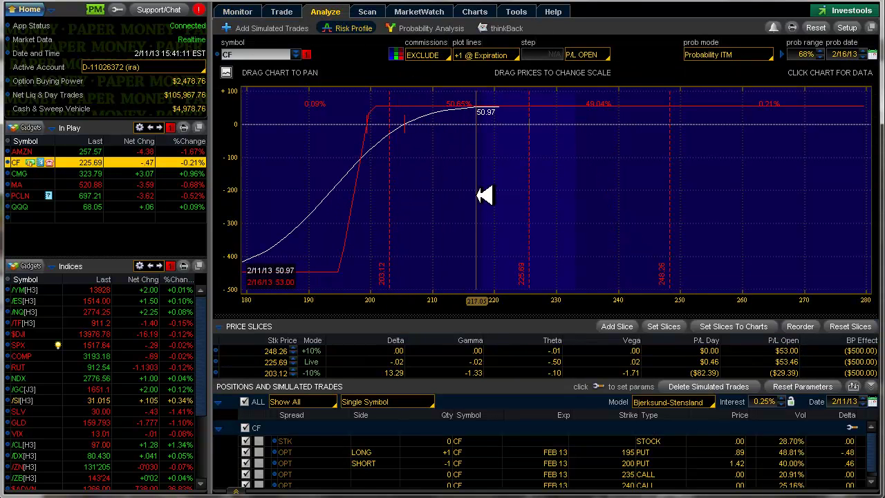
{"action": "left_click", "coordinate": [32, 185]}
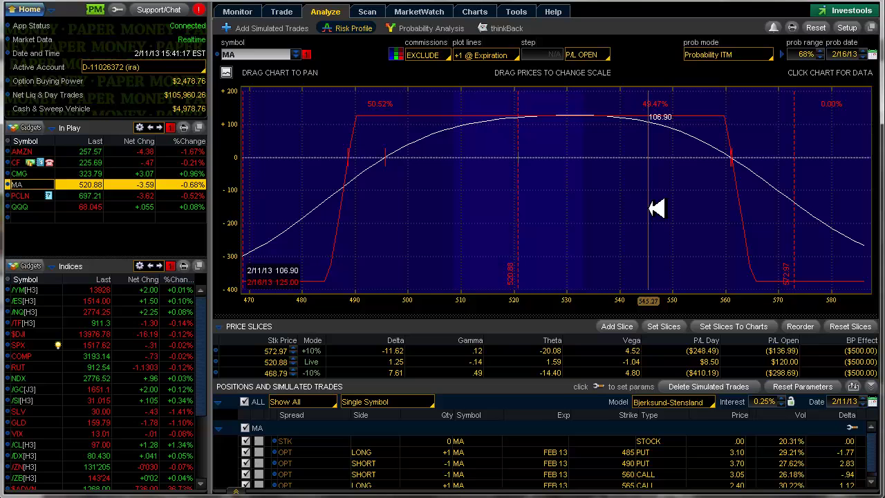
{"action": "left_click", "coordinate": [248, 12]}
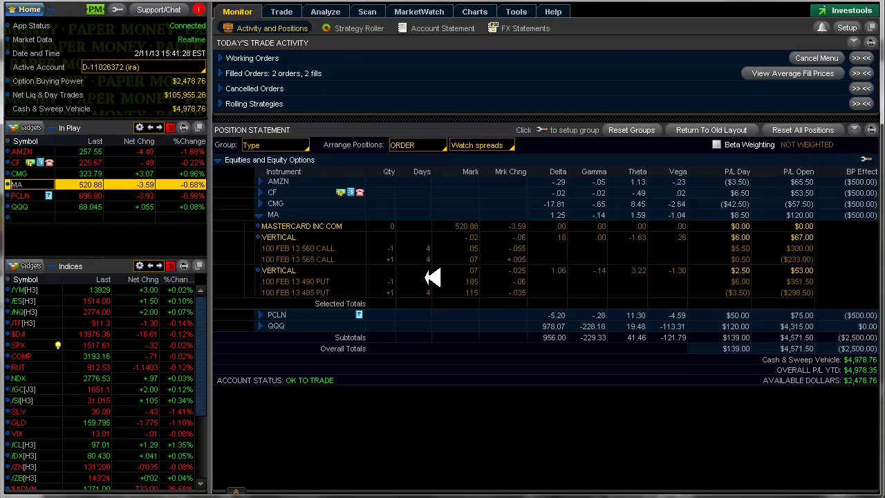
Send a buy-to-close order for MA's 490/485 put vertical at .08, then select PCLN.
{"action": "left_click", "coordinate": [353, 280]}
{"action": "right_click", "coordinate": [347, 282]}
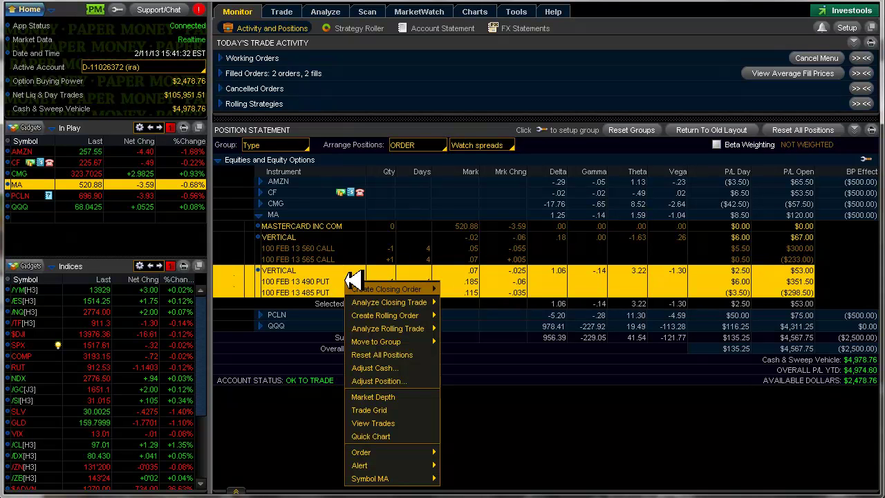
{"action": "mouse_move", "coordinate": [425, 289]}
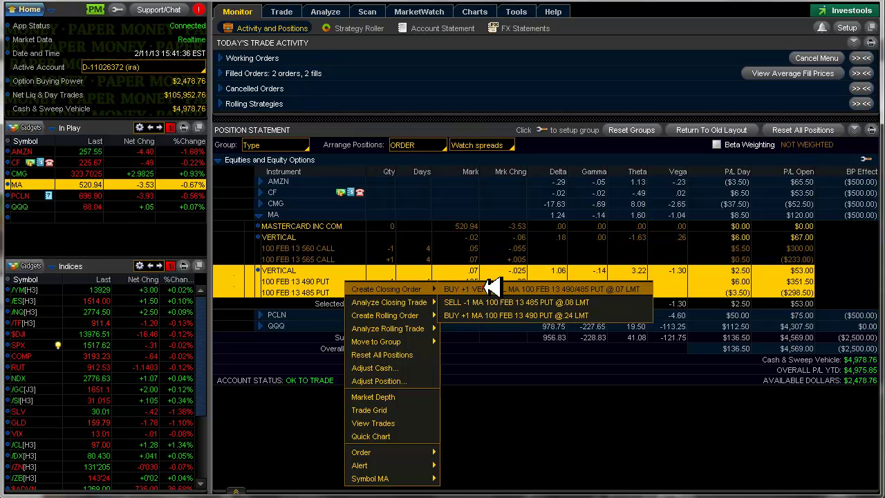
{"action": "left_click", "coordinate": [492, 288]}
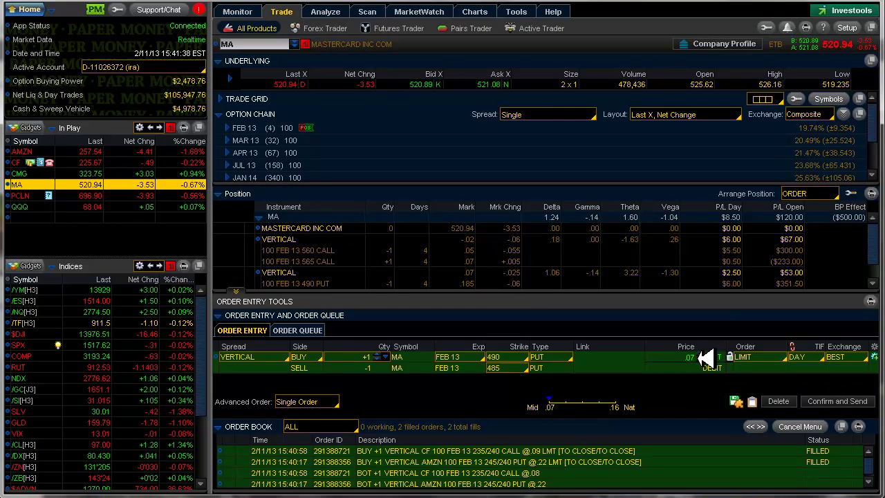
{"action": "left_click", "coordinate": [700, 354]}
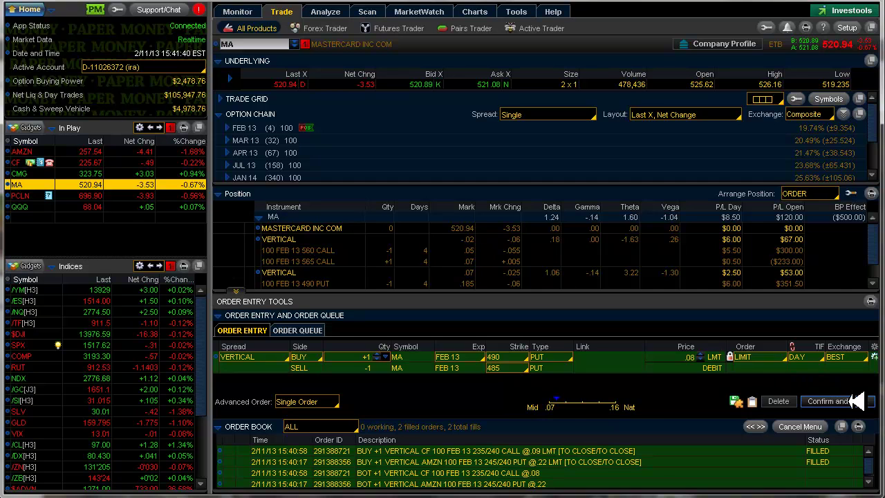
{"action": "left_click", "coordinate": [829, 401]}
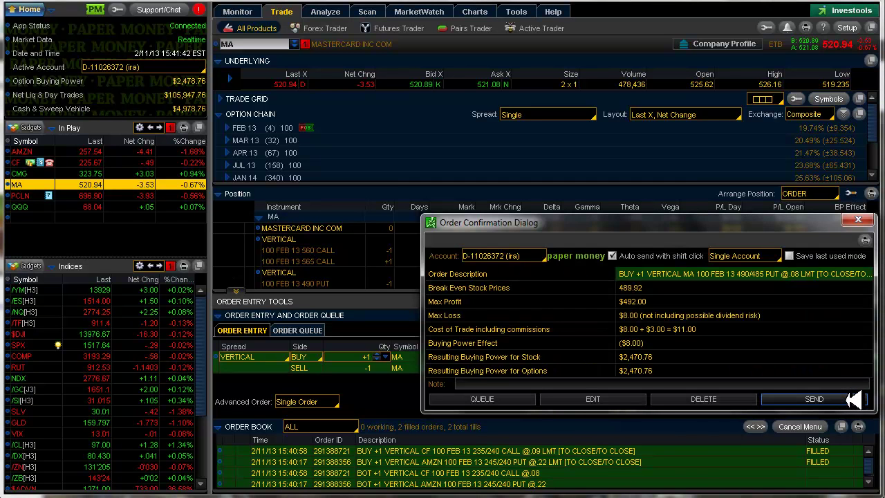
{"action": "left_click", "coordinate": [850, 399]}
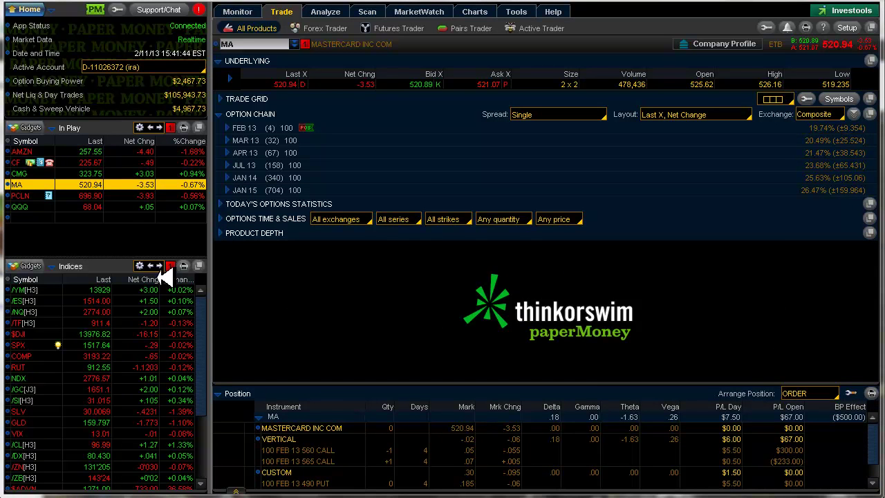
{"action": "left_click", "coordinate": [27, 195]}
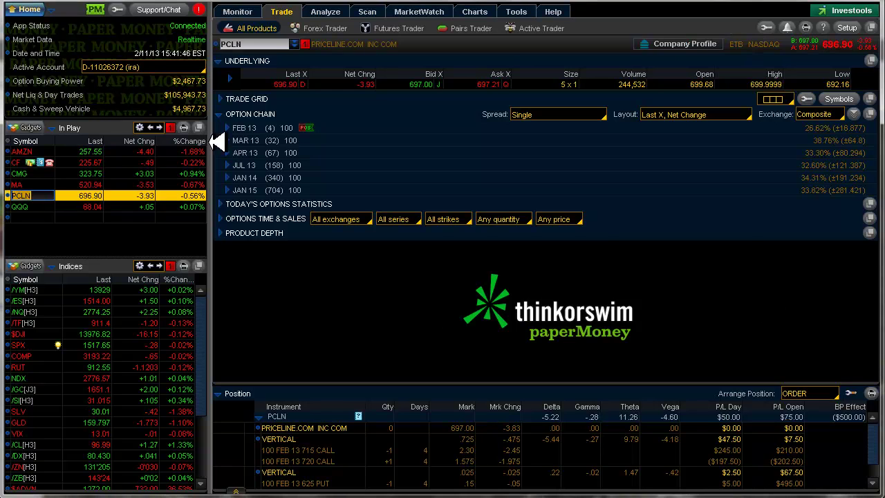
Collapse MA, expand PCLN's spreads, review PCLN's risk profile, then return to the positions list.
{"action": "left_click", "coordinate": [241, 11]}
{"action": "left_click", "coordinate": [261, 215]}
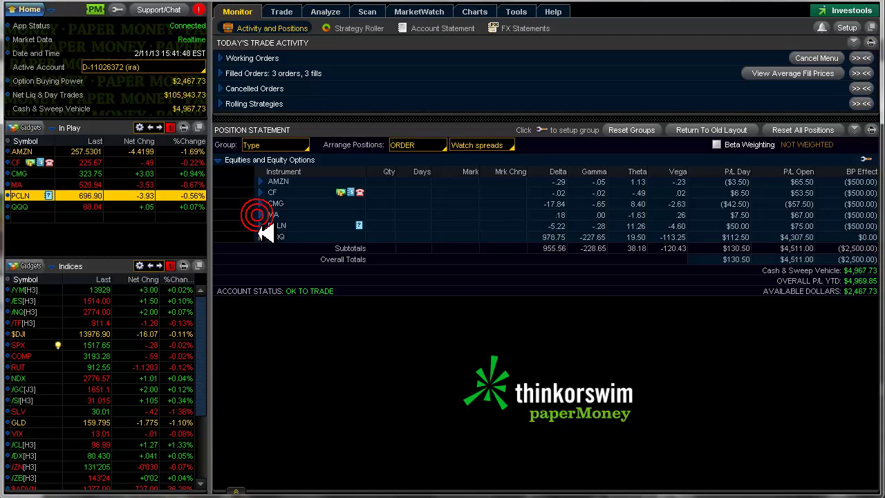
{"action": "left_click", "coordinate": [260, 226]}
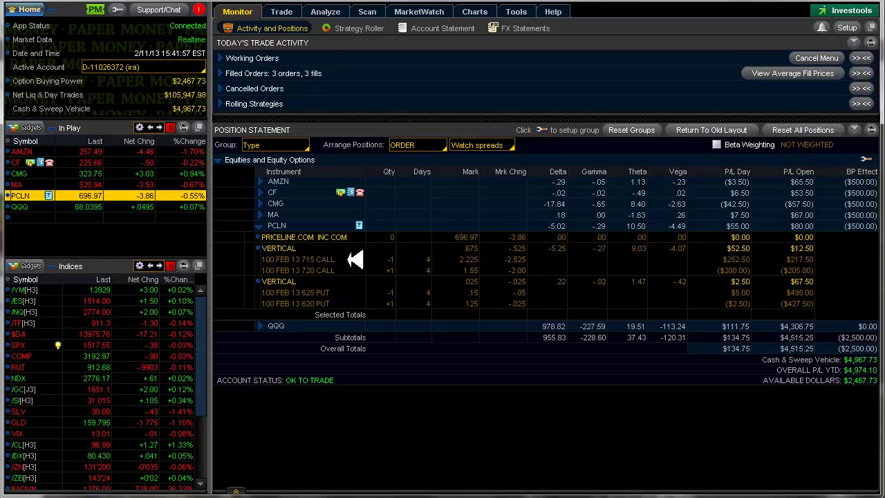
{"action": "left_click", "coordinate": [325, 12]}
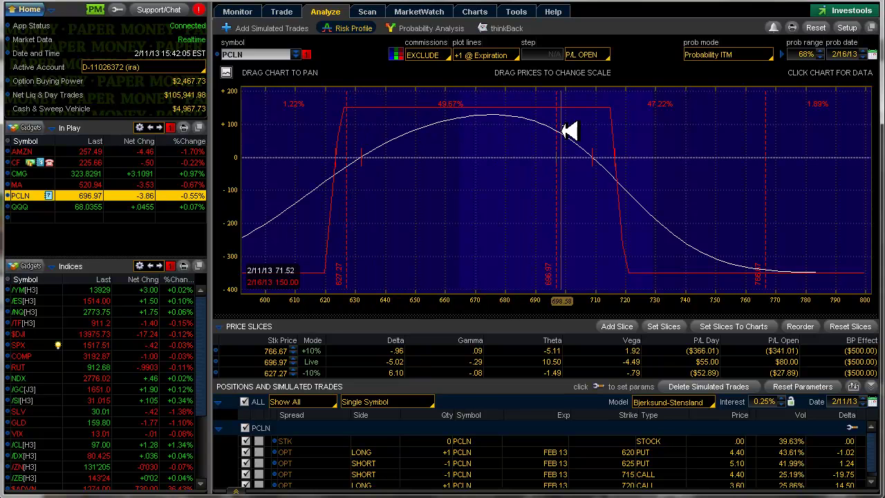
{"action": "left_click", "coordinate": [239, 11]}
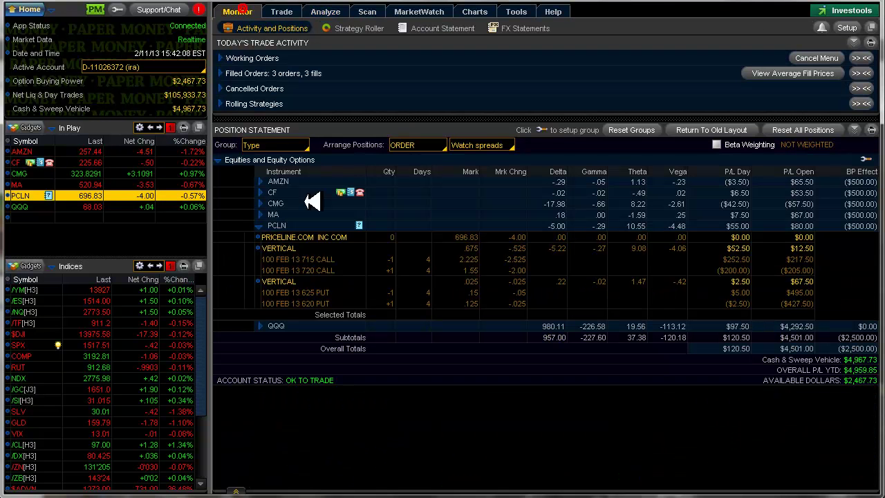
Buy to close the PCLN 715/720 call vertical at a .75 limit, then return to Monitor.
{"action": "right_click", "coordinate": [354, 258]}
{"action": "mouse_move", "coordinate": [408, 267]}
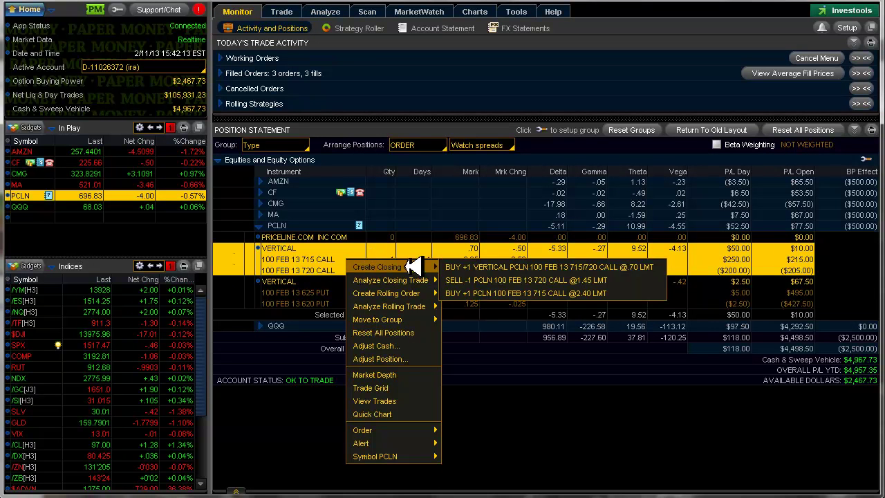
{"action": "left_click", "coordinate": [494, 267]}
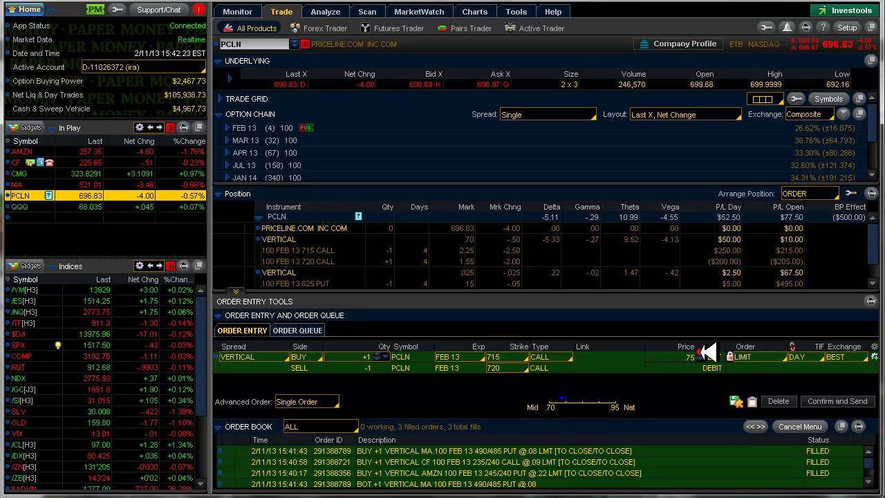
{"action": "left_click", "coordinate": [701, 354]}
{"action": "left_click", "coordinate": [840, 401]}
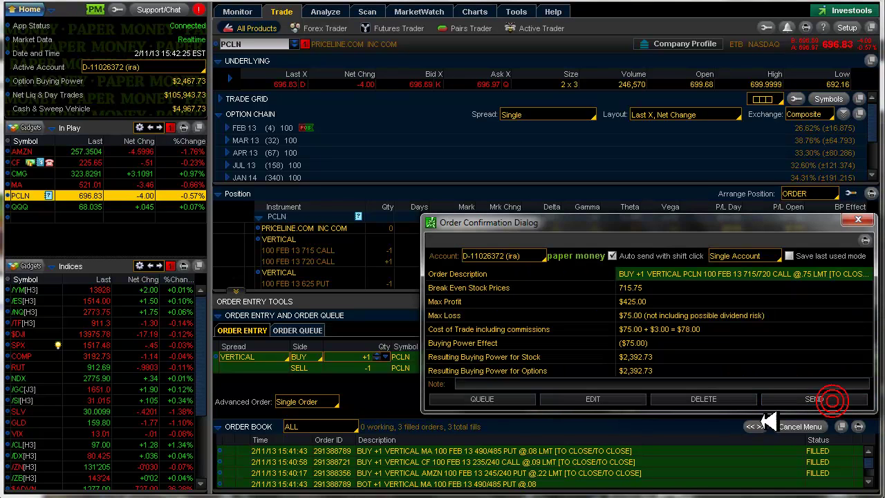
{"action": "left_click", "coordinate": [802, 398]}
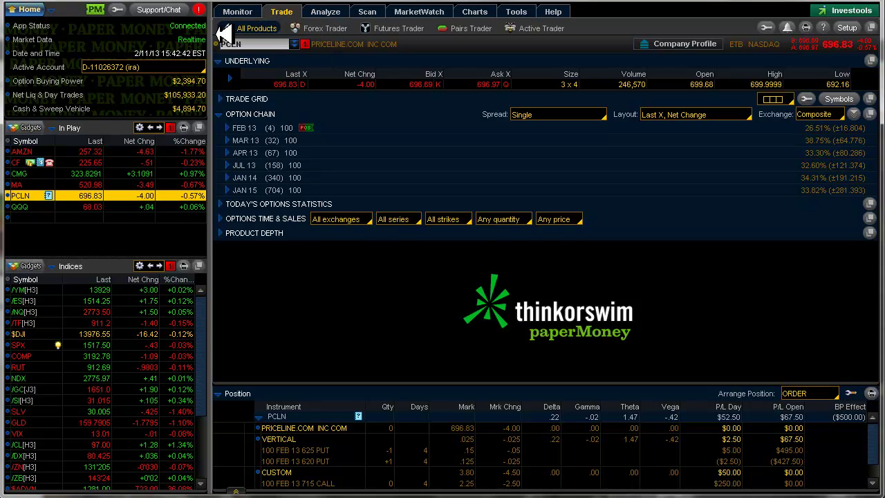
{"action": "left_click", "coordinate": [237, 11]}
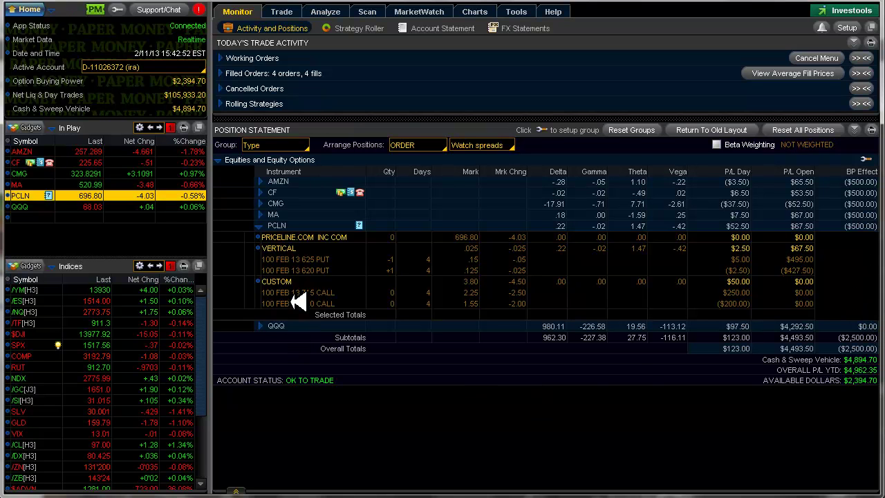
Collapse PCLN and analyze AMZN with Hide Positions selected.
{"action": "left_click", "coordinate": [260, 226]}
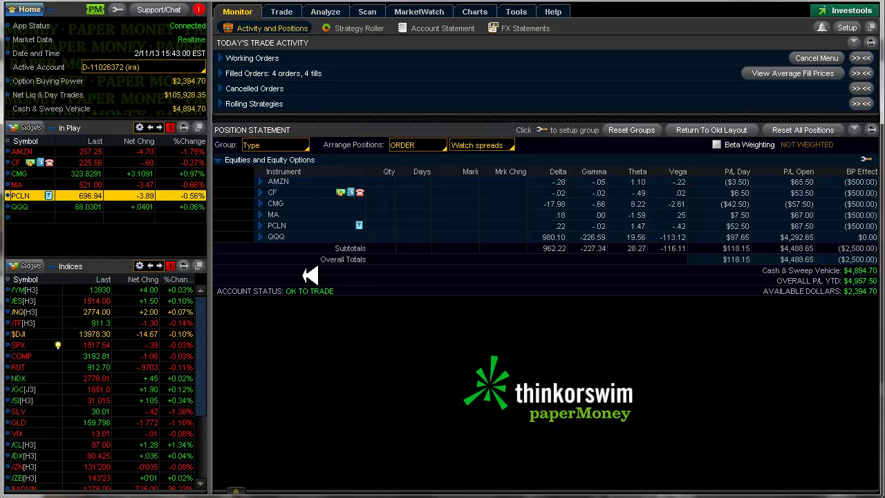
{"action": "left_click", "coordinate": [336, 11]}
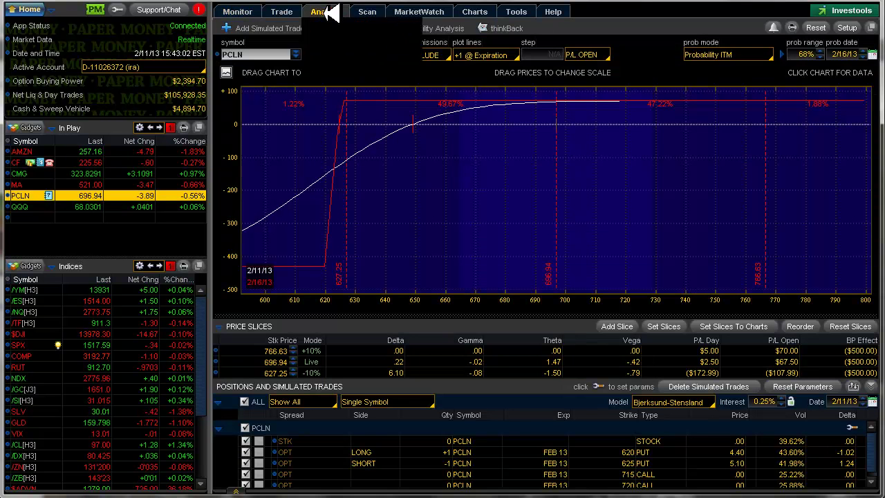
{"action": "left_click", "coordinate": [22, 151]}
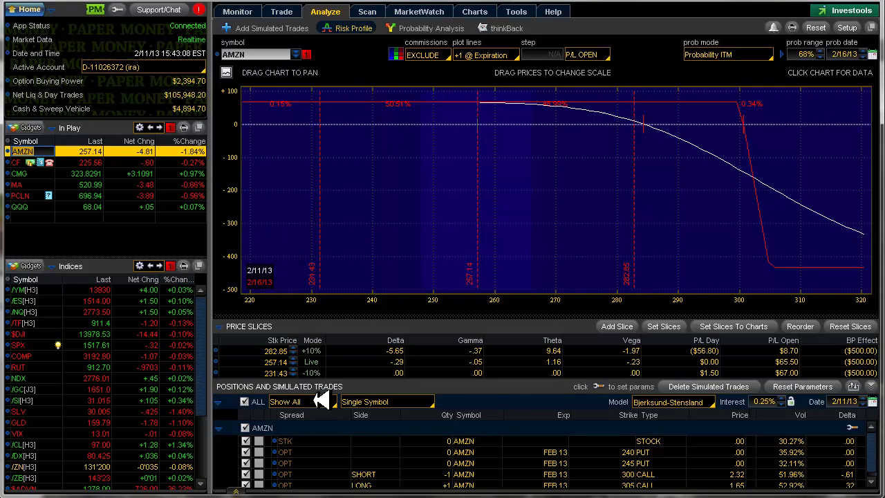
{"action": "left_click", "coordinate": [320, 399]}
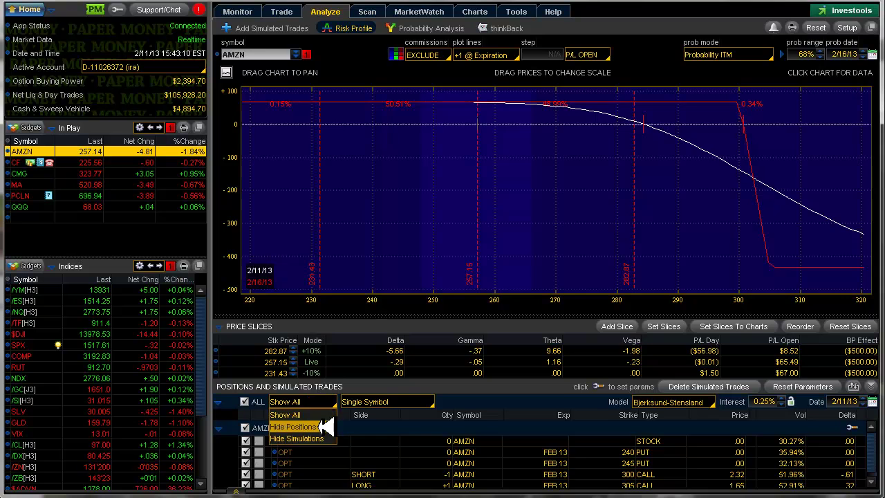
{"action": "left_click", "coordinate": [314, 427]}
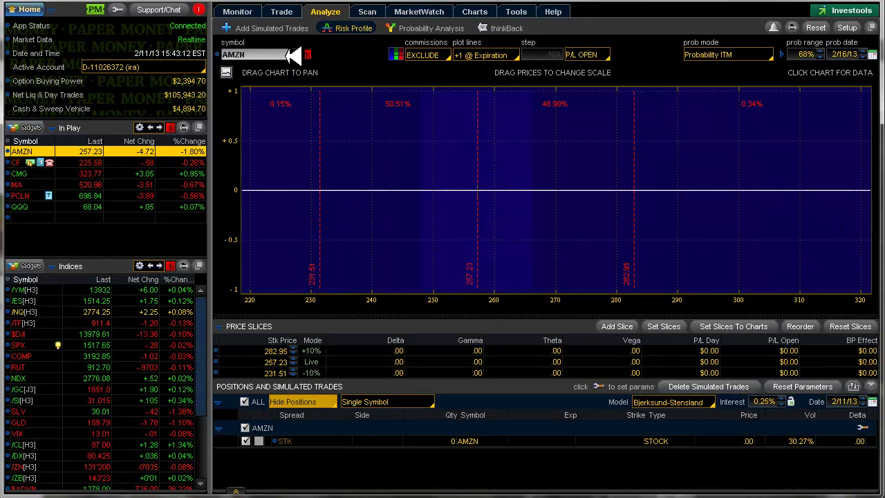
Sell a MAR 13 AMZN 275/280 call vertical from the option chain.
{"action": "left_click", "coordinate": [294, 28]}
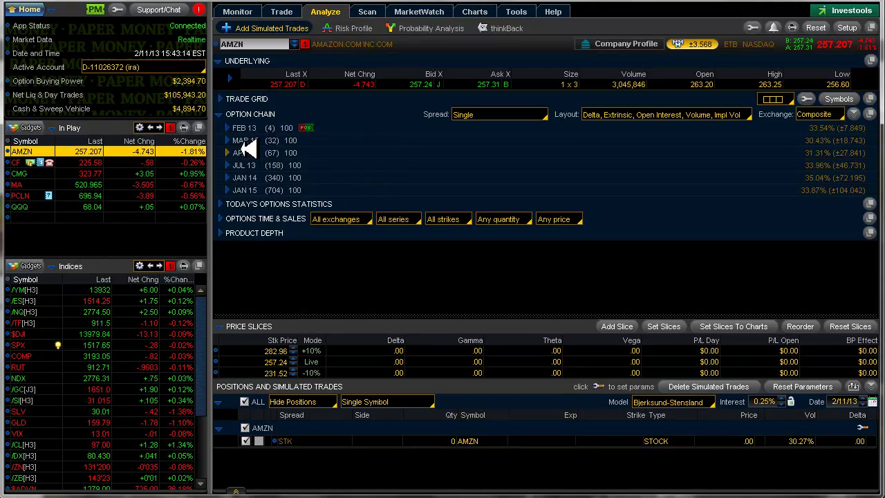
{"action": "left_click", "coordinate": [234, 140]}
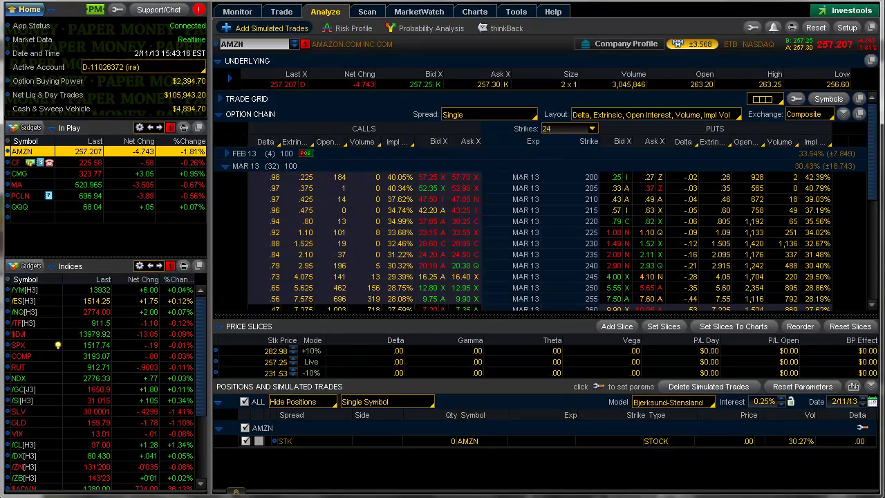
{"action": "scroll", "coordinate": [876, 146], "scroll_direction": "down", "scroll_amount": 5}
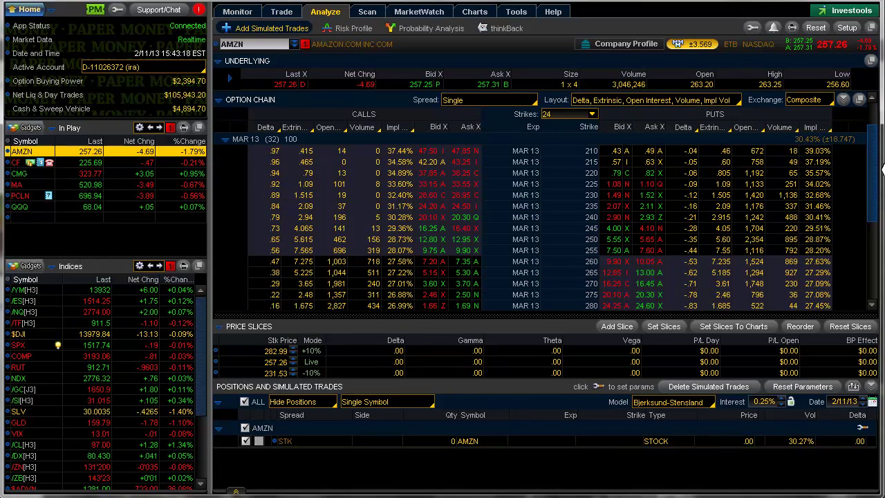
{"action": "scroll", "coordinate": [733, 277], "scroll_direction": "down", "scroll_amount": 1}
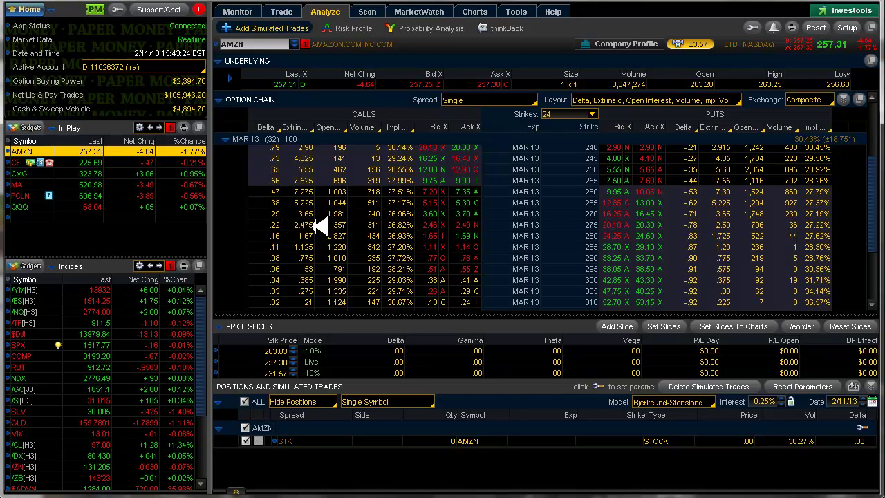
{"action": "right_click", "coordinate": [477, 224]}
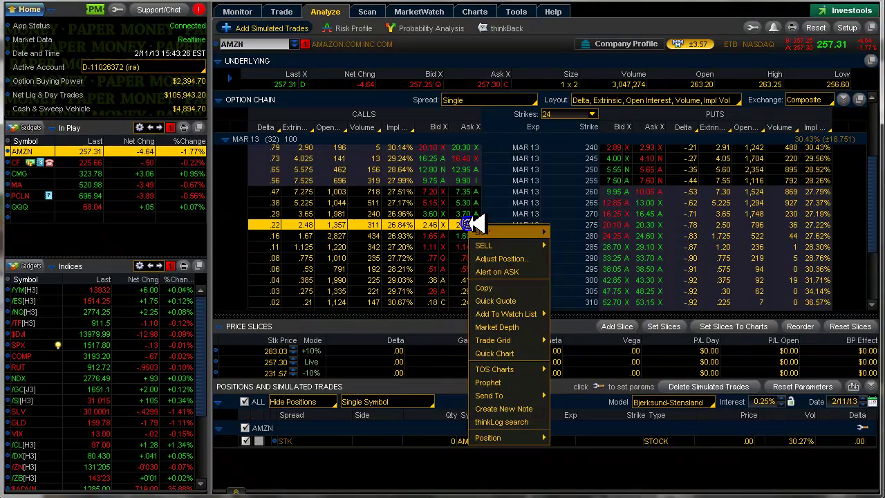
{"action": "mouse_move", "coordinate": [491, 246]}
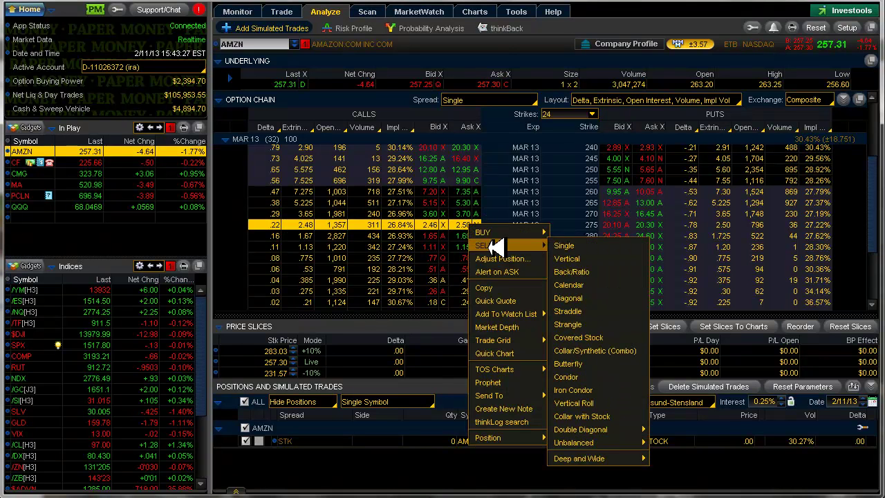
{"action": "left_click", "coordinate": [584, 257]}
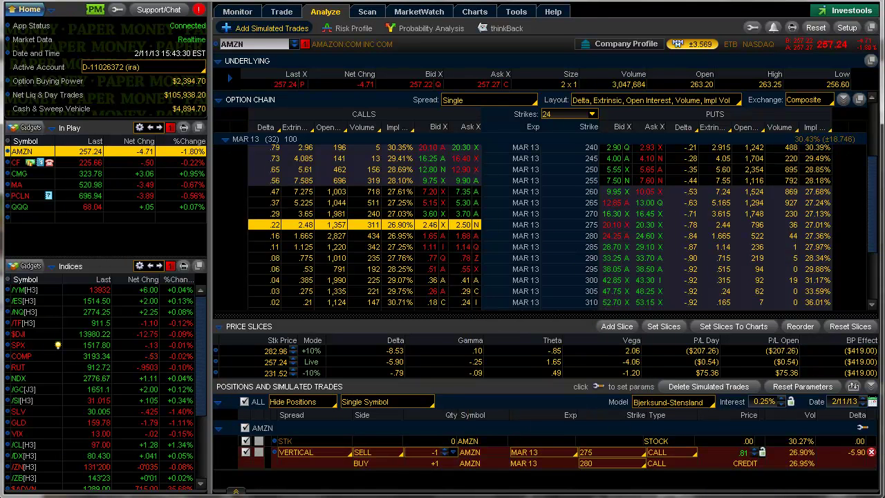
Sell a MAR 13 AMZN 240/235 put vertical and chart the resulting iron condor.
{"action": "left_click_drag", "start_coordinate": [874, 219], "coordinate": [876, 142]}
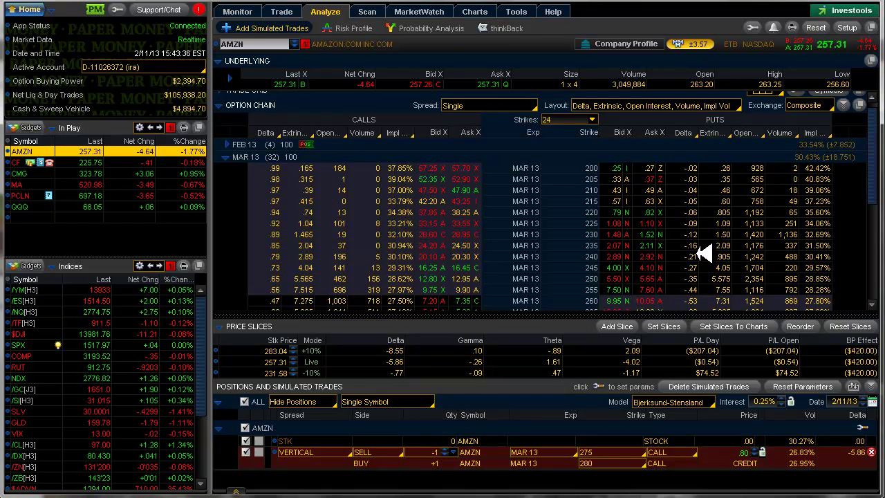
{"action": "right_click", "coordinate": [622, 256]}
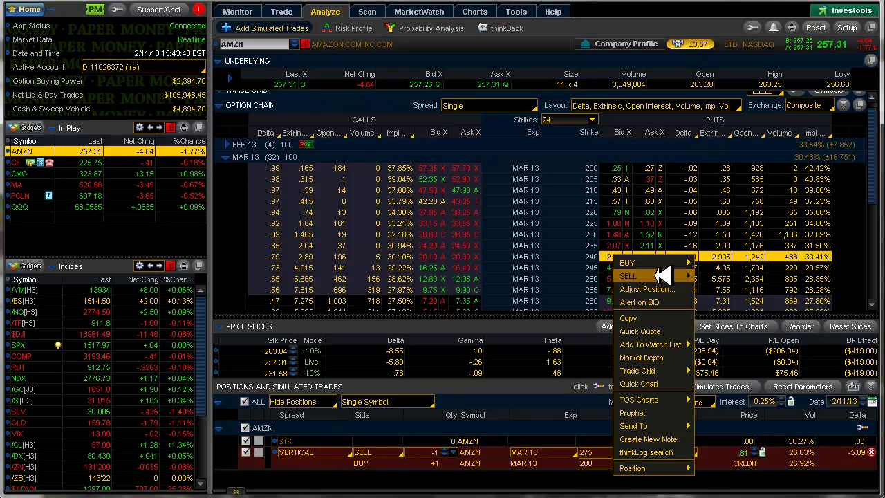
{"action": "mouse_move", "coordinate": [636, 262]}
{"action": "left_click", "coordinate": [712, 287]}
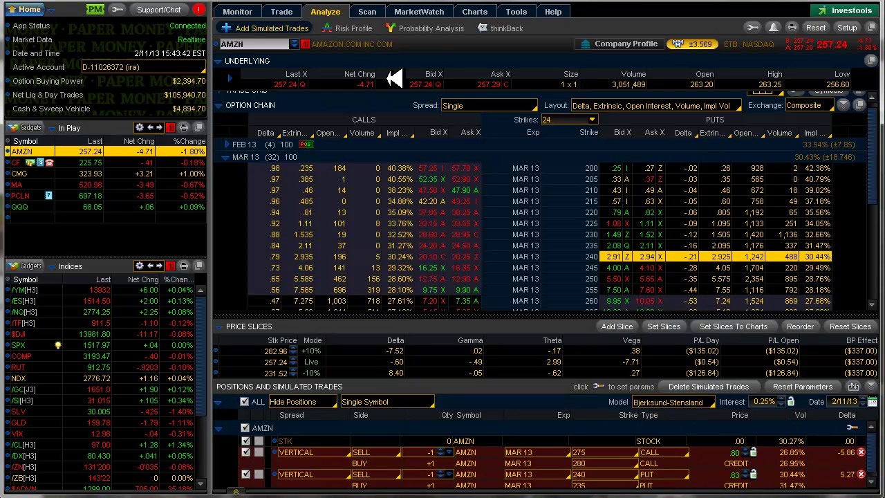
{"action": "left_click", "coordinate": [356, 28]}
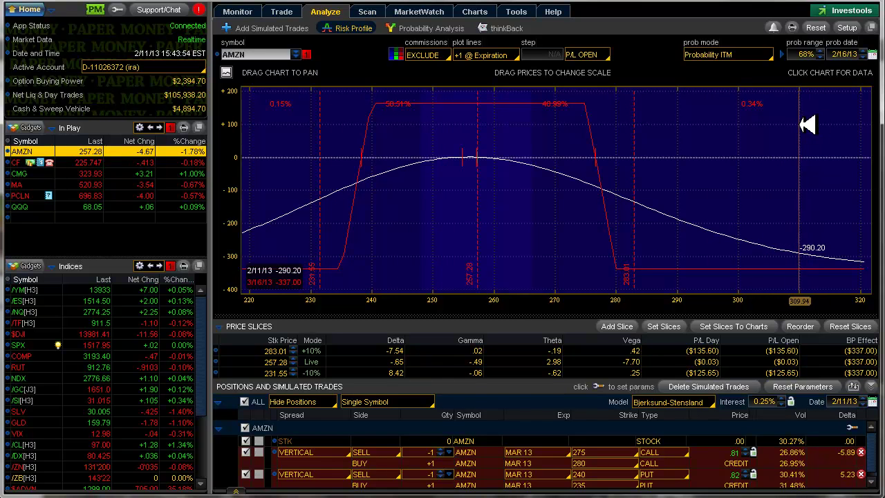
Set the probability date to March 16, 2013 and bring up the AMZN price chart.
{"action": "left_click", "coordinate": [871, 55]}
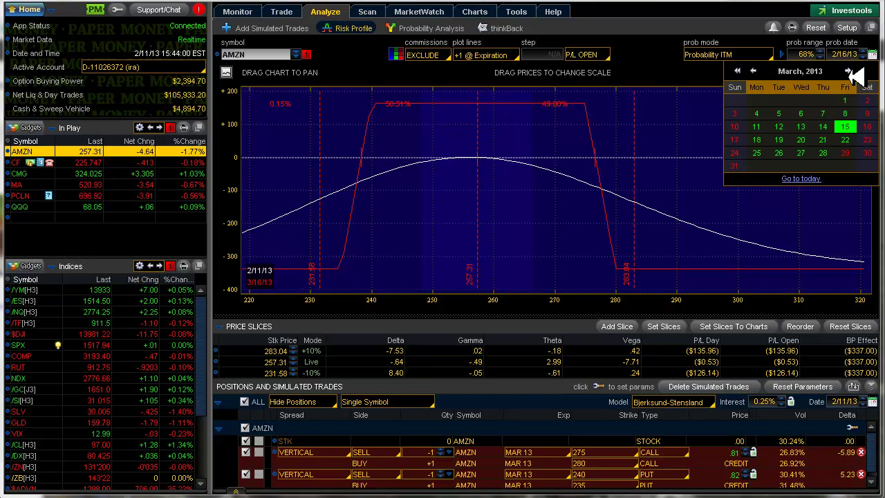
{"action": "left_click", "coordinate": [869, 127]}
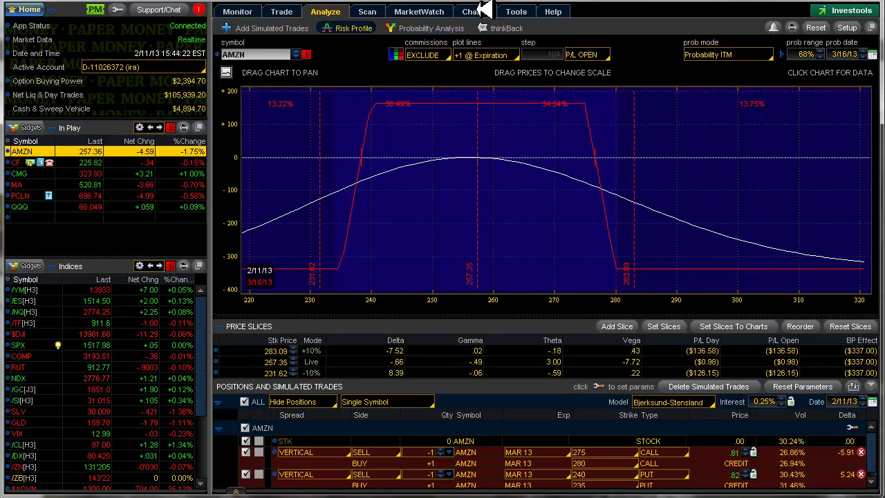
{"action": "mouse_move", "coordinate": [479, 9]}
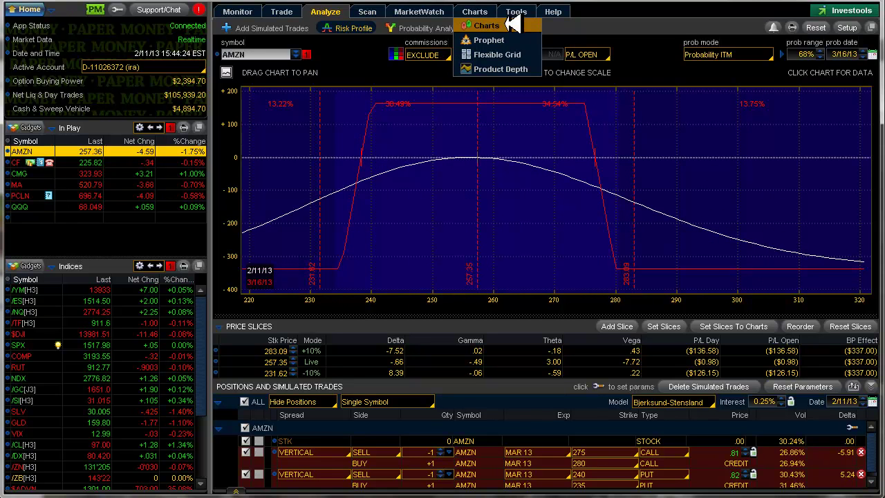
{"action": "key", "text": "alt+Tab"}
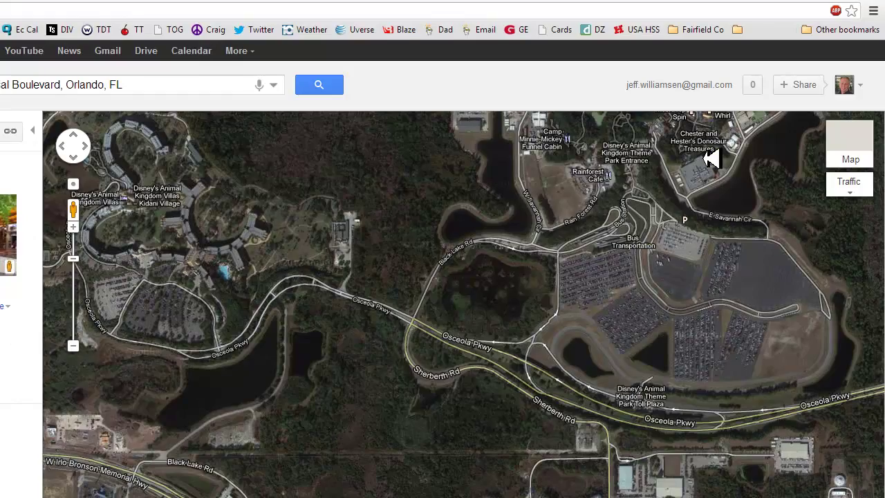
{"action": "key", "text": "alt+Tab"}
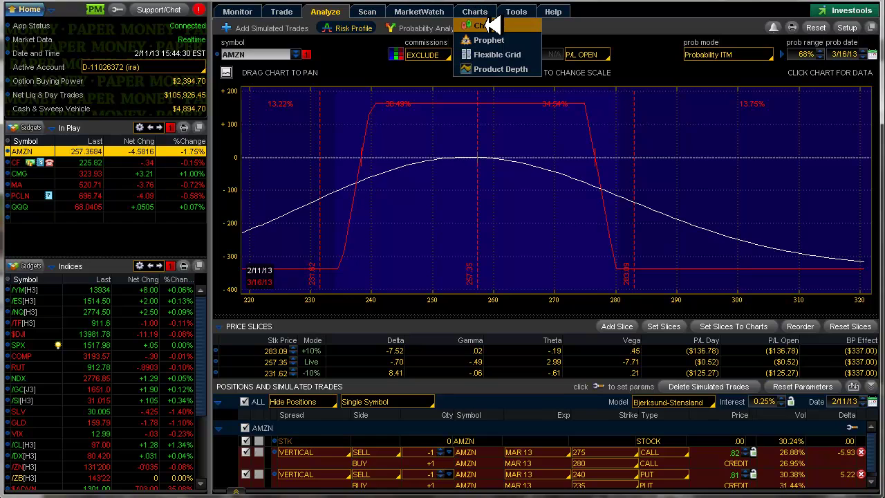
{"action": "left_click", "coordinate": [487, 25]}
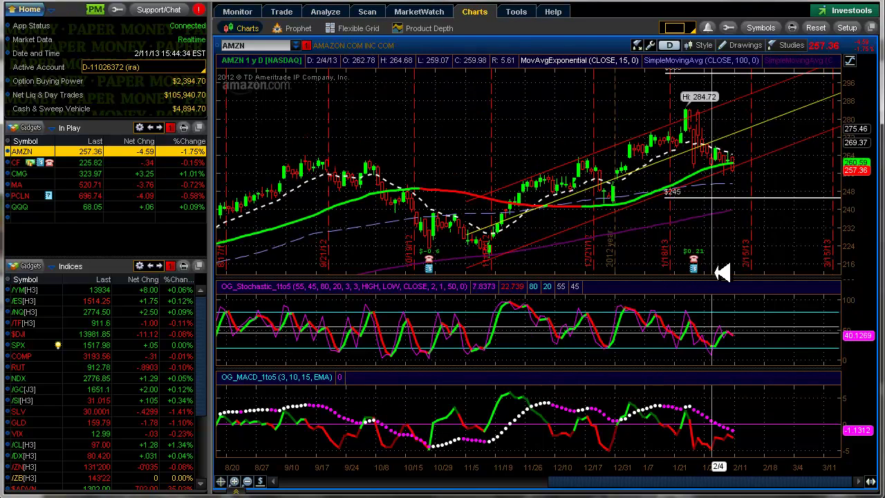
Delete all drawings, including the $245 price line, from the AMZN chart.
{"action": "right_click", "coordinate": [734, 199]}
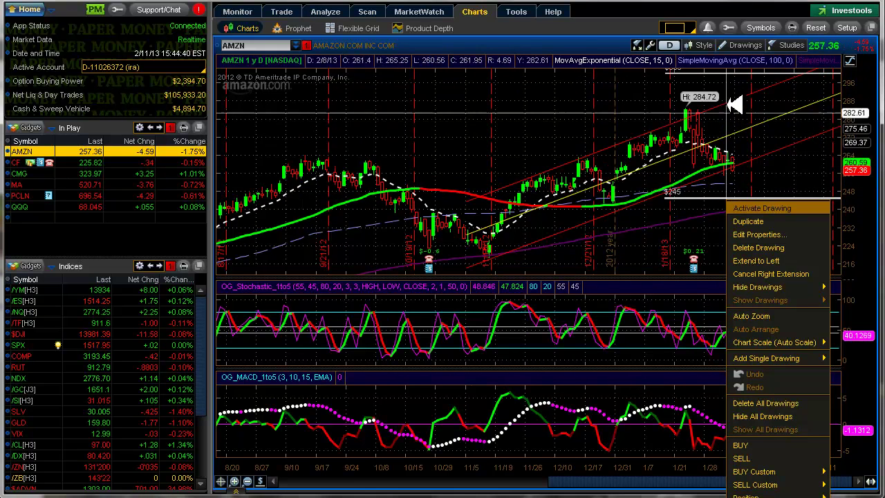
{"action": "right_click", "coordinate": [719, 199]}
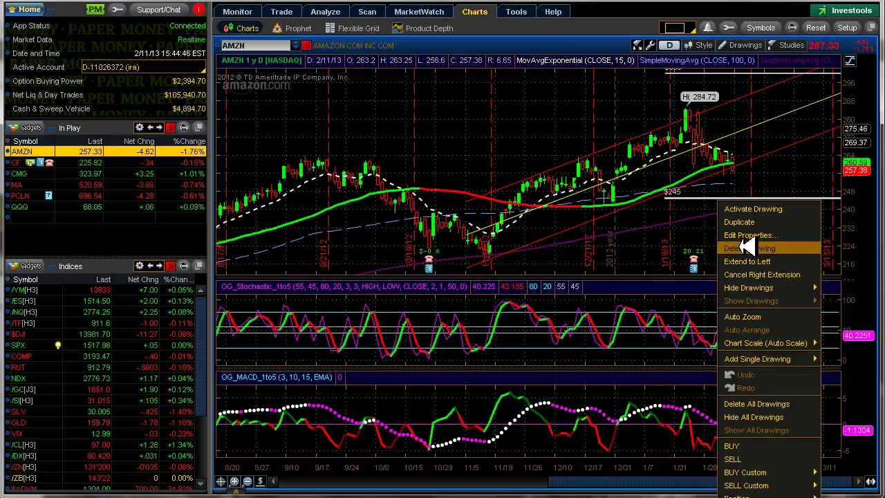
{"action": "left_click", "coordinate": [761, 403]}
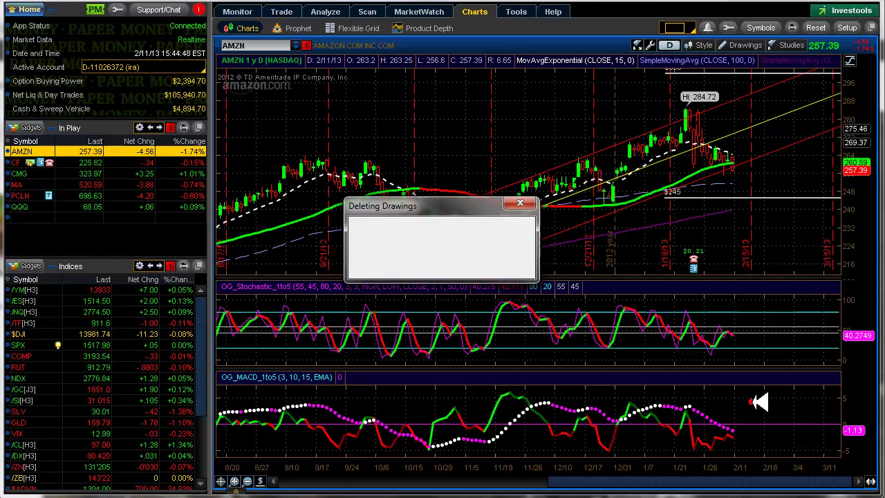
Confirm the deletion, set slices to 3/16/13 break-evens, and send them to the AMZN chart.
{"action": "left_click", "coordinate": [421, 260]}
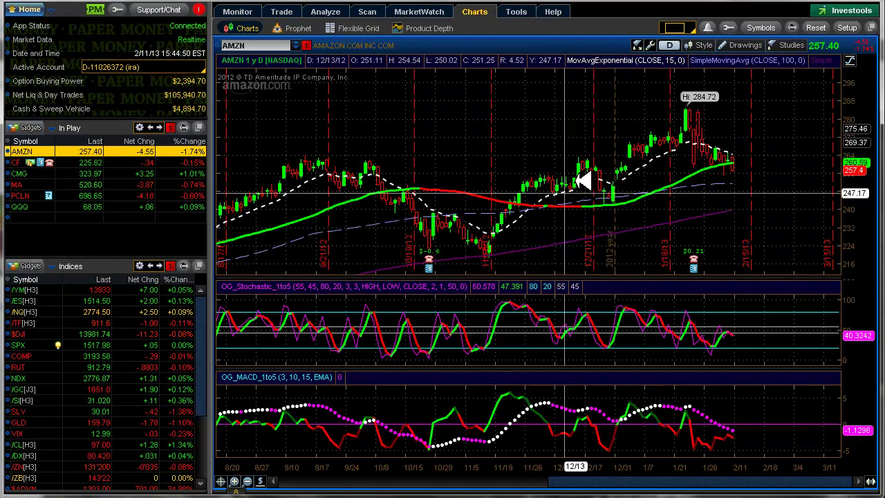
{"action": "left_click", "coordinate": [326, 12]}
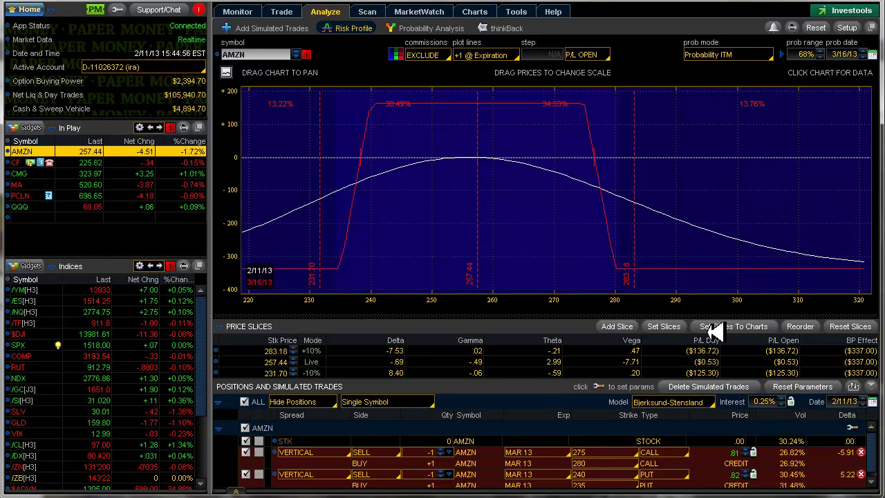
{"action": "left_click", "coordinate": [665, 325]}
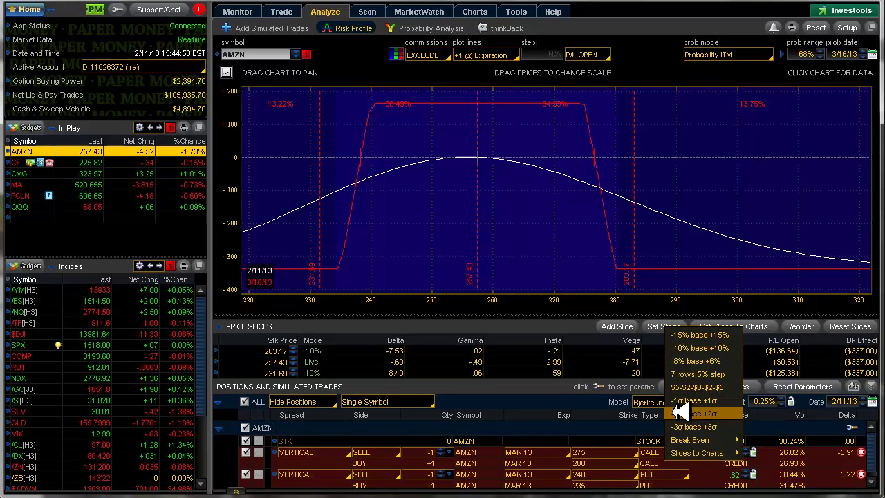
{"action": "mouse_move", "coordinate": [702, 441]}
{"action": "left_click", "coordinate": [760, 452]}
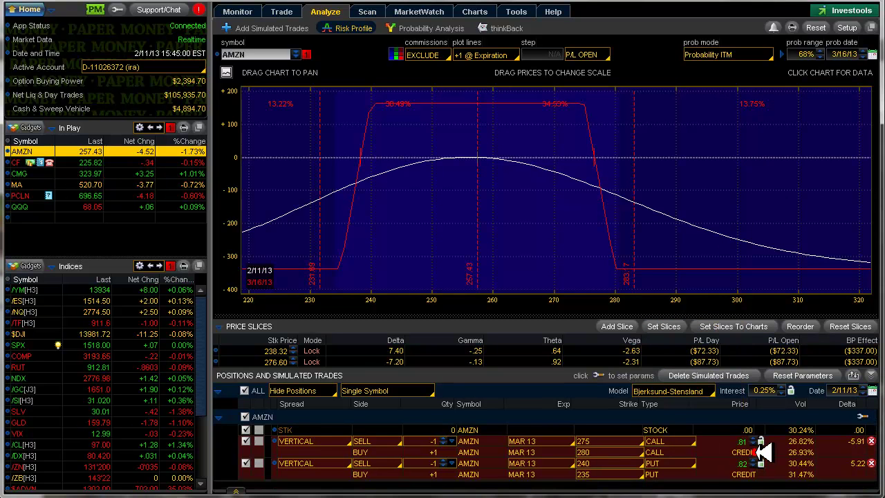
{"action": "left_click", "coordinate": [765, 326]}
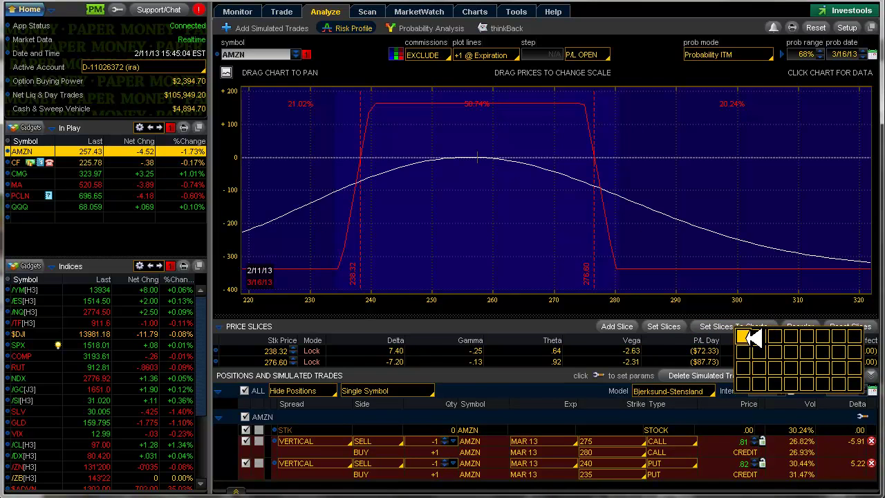
{"action": "left_click", "coordinate": [744, 337]}
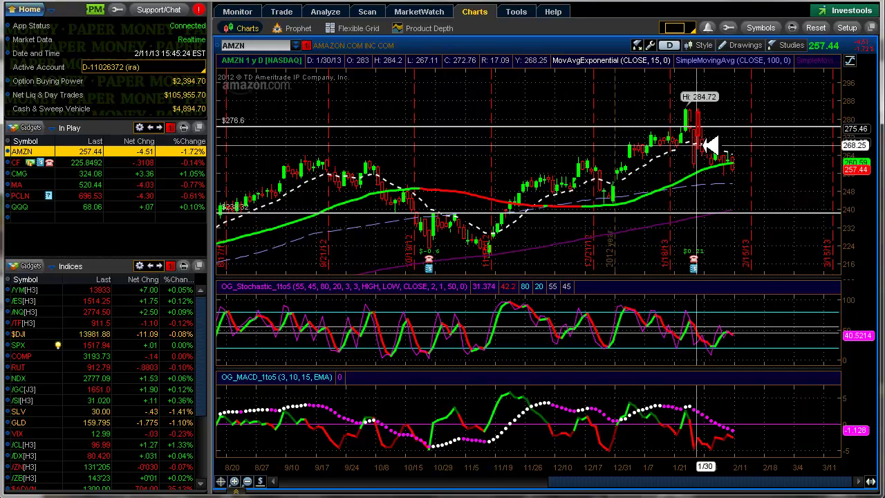
{"action": "right_click", "coordinate": [724, 148]}
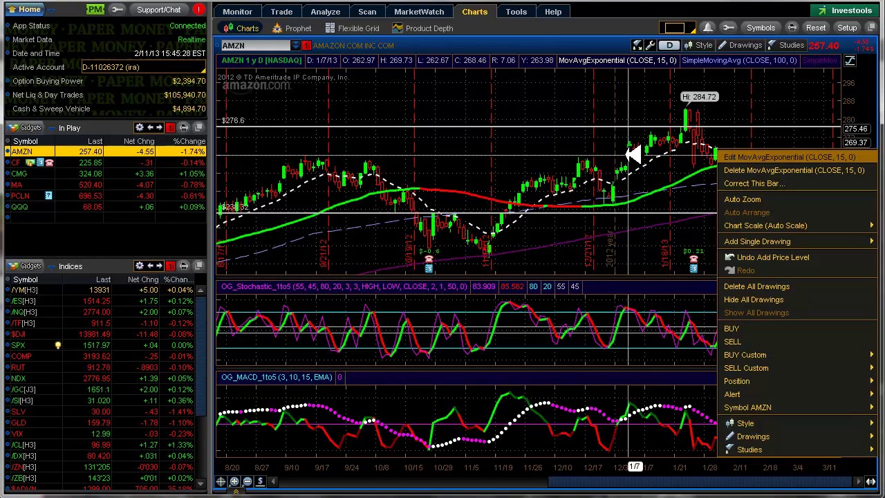
{"action": "left_click", "coordinate": [622, 103]}
{"action": "key", "text": "Escape"}
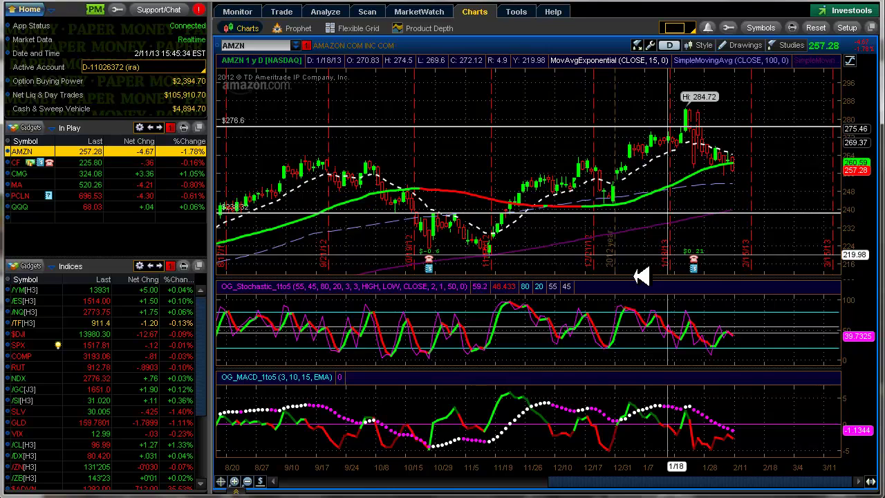
{"action": "left_click", "coordinate": [262, 481]}
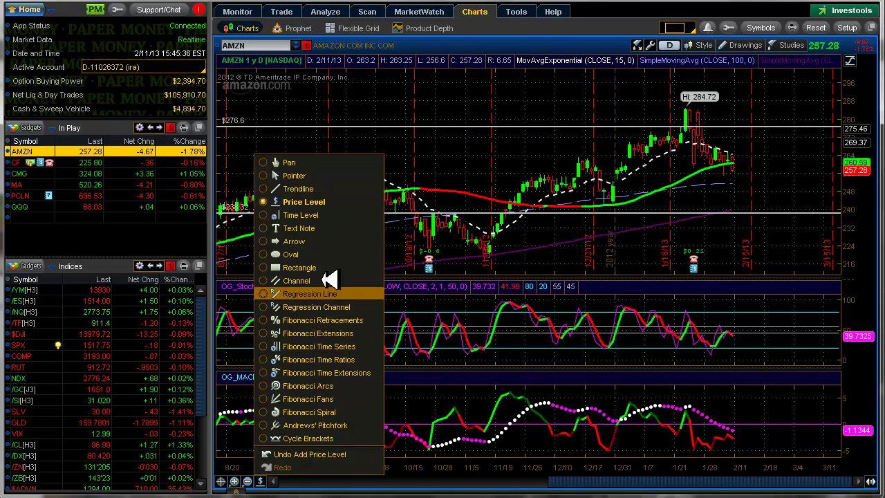
{"action": "left_click", "coordinate": [300, 188]}
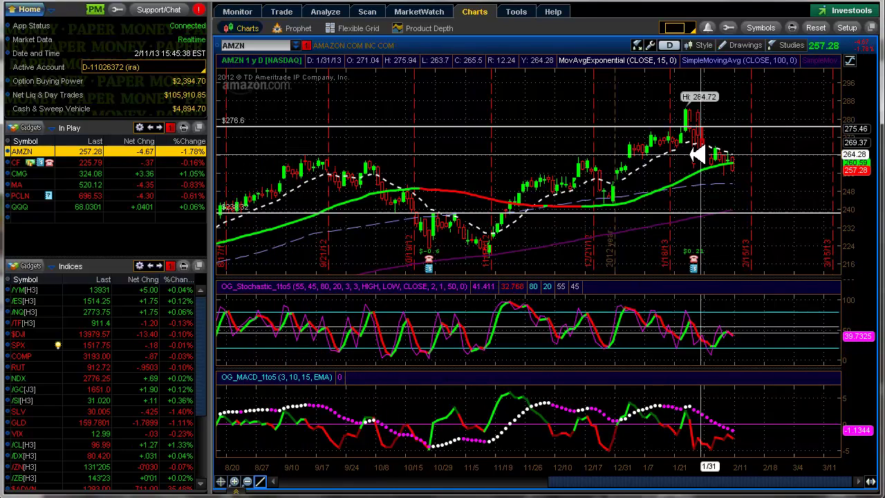
{"action": "left_click", "coordinate": [693, 144]}
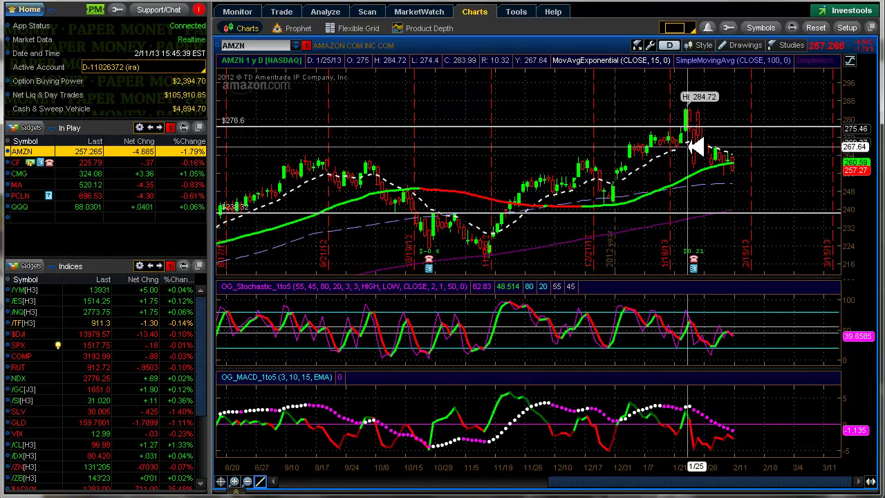
{"action": "left_click", "coordinate": [828, 210]}
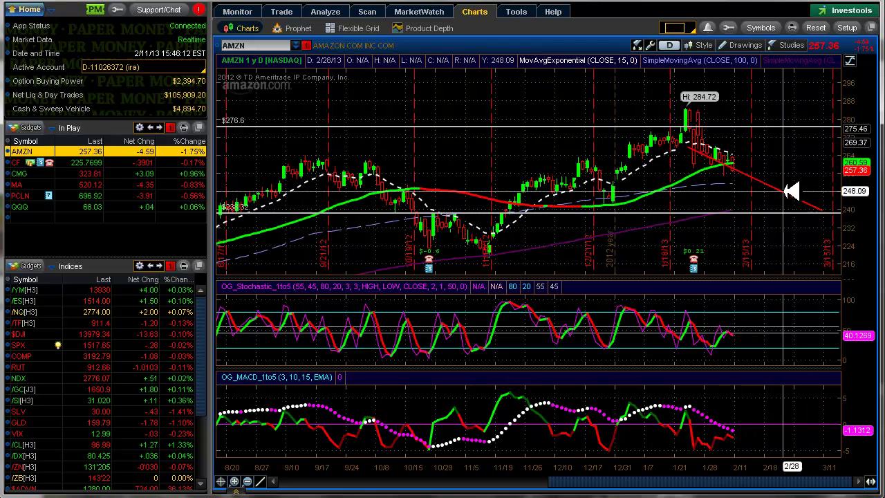
{"action": "mouse_move", "coordinate": [790, 191]}
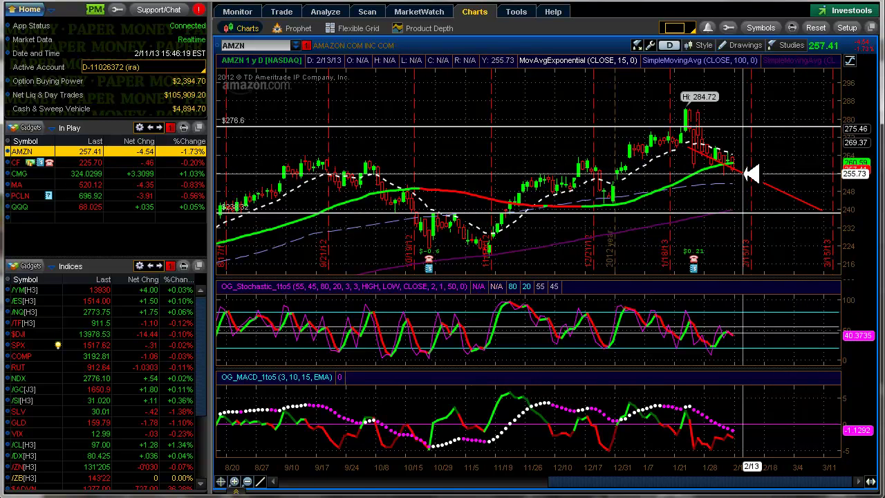
{"action": "right_click", "coordinate": [749, 175]}
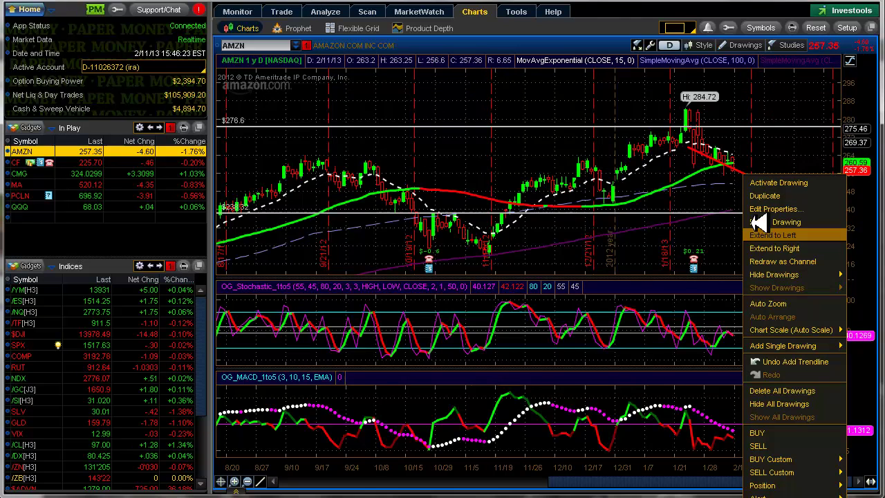
{"action": "right_click", "coordinate": [545, 102]}
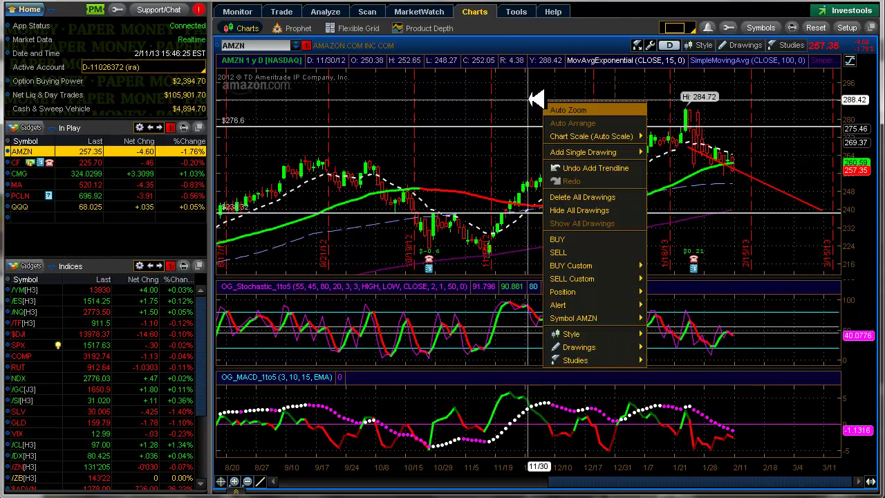
{"action": "left_click", "coordinate": [550, 42]}
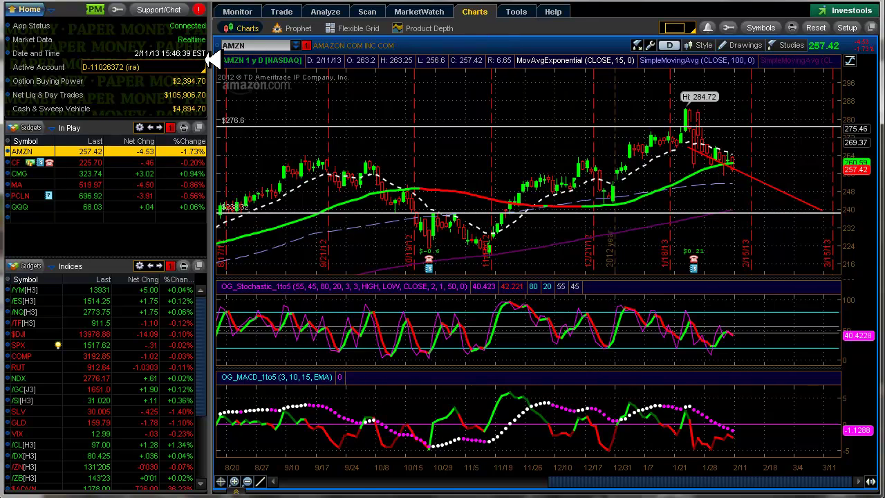
Send the AMZN 275/280 call credit spread as a duplicate paper order.
{"action": "left_click", "coordinate": [325, 9]}
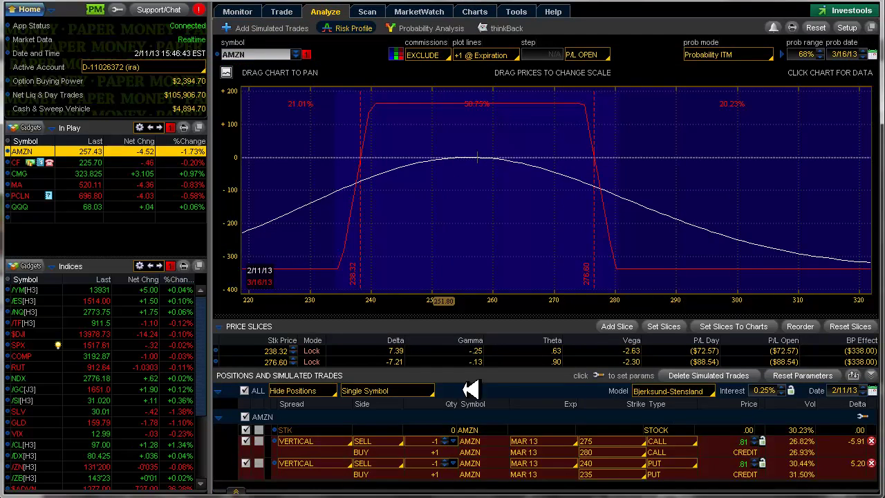
{"action": "right_click", "coordinate": [709, 444]}
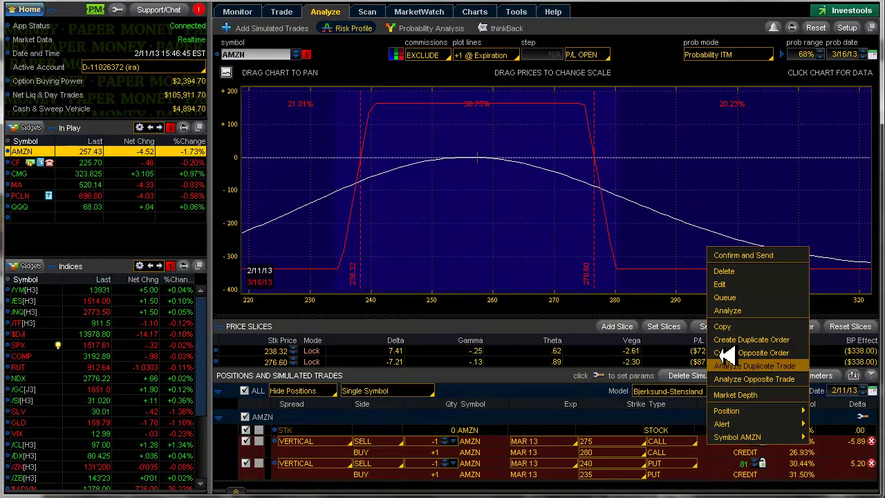
{"action": "left_click", "coordinate": [739, 339]}
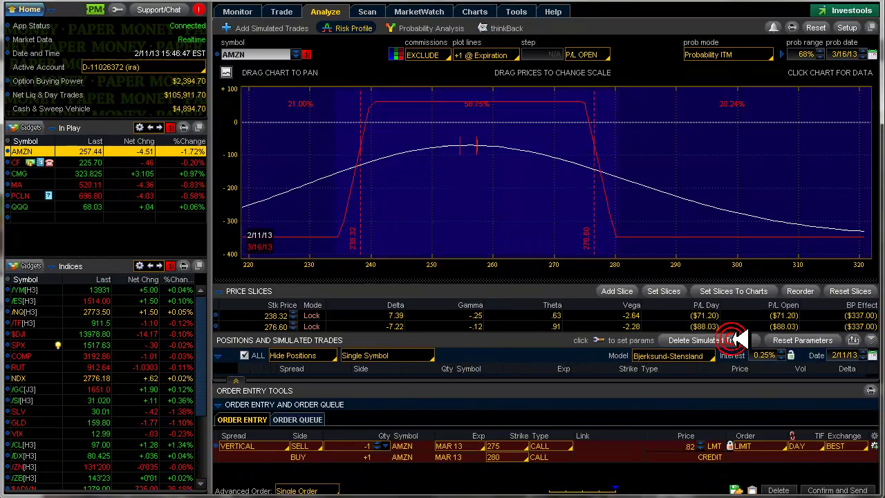
{"action": "left_click", "coordinate": [823, 399]}
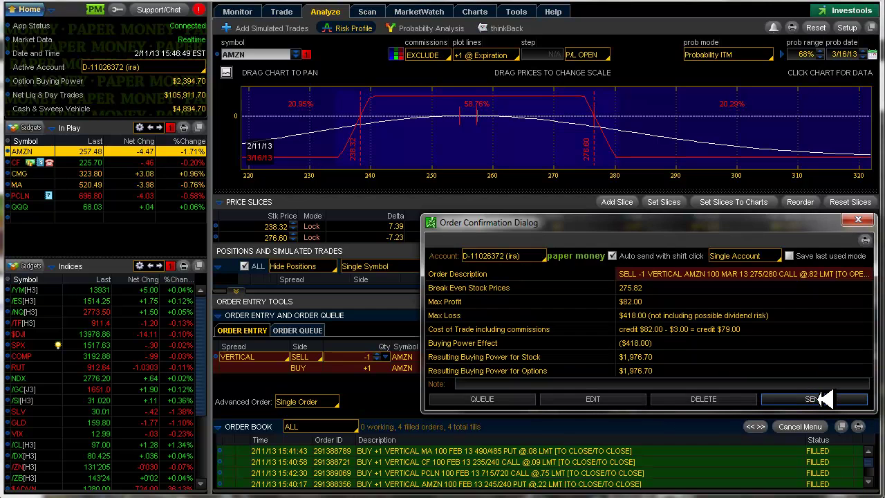
{"action": "left_click", "coordinate": [823, 399]}
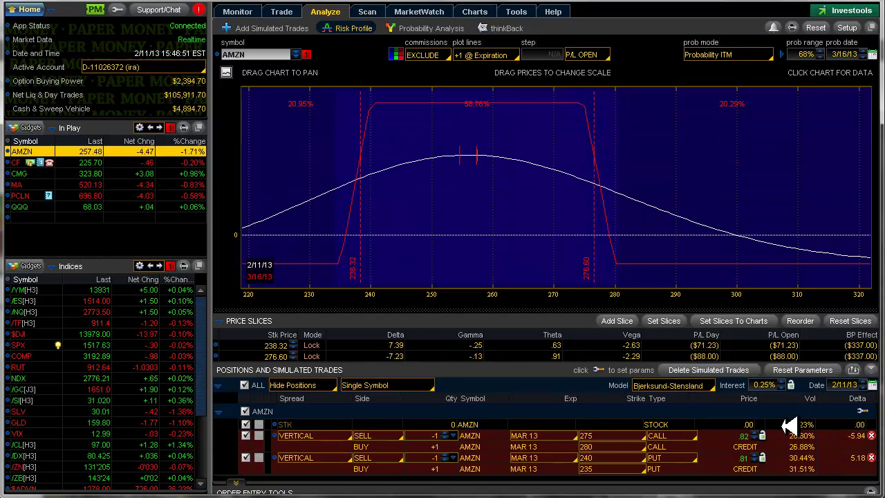
Send the AMZN 240/235 put credit spread as a duplicate paper order.
{"action": "right_click", "coordinate": [719, 469]}
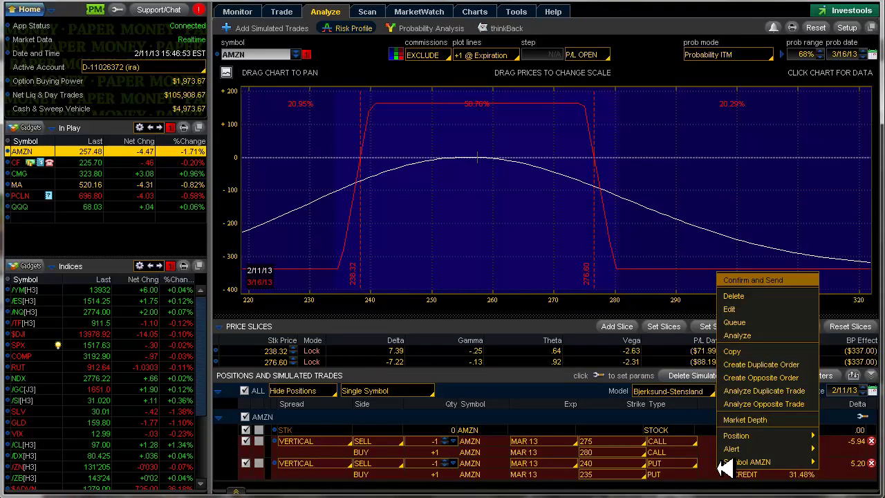
{"action": "left_click", "coordinate": [761, 364]}
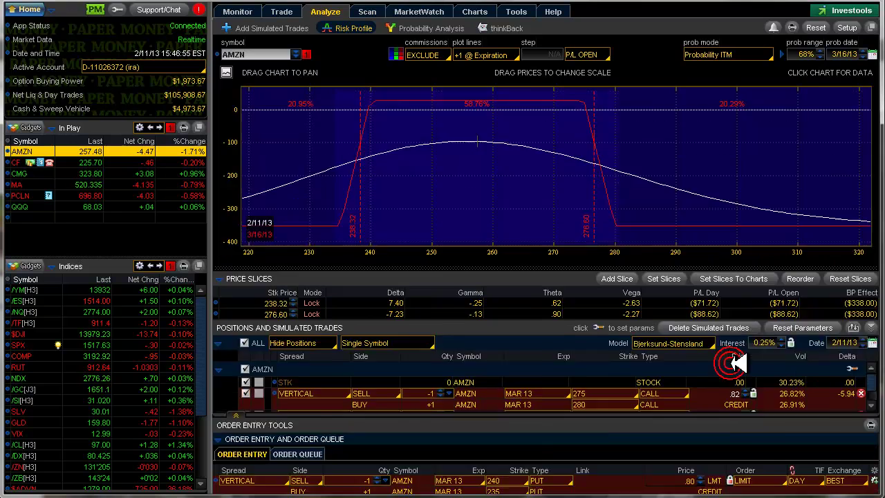
{"action": "left_click", "coordinate": [823, 401]}
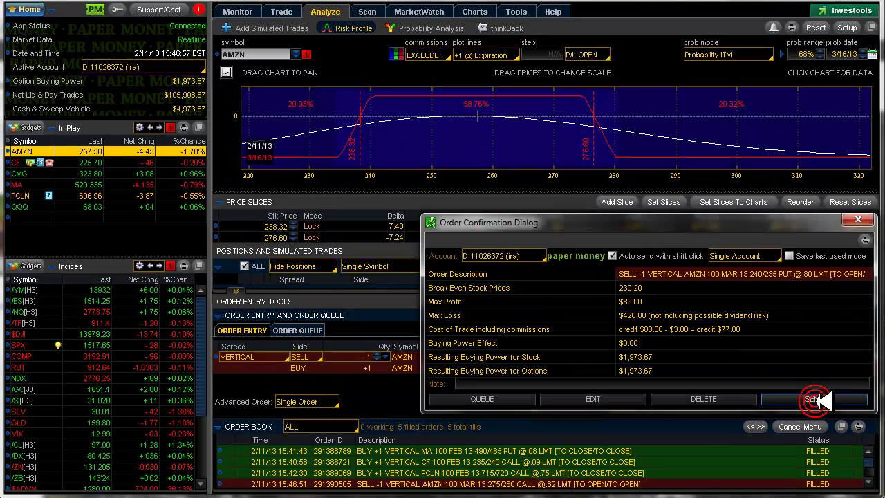
{"action": "left_click", "coordinate": [819, 399]}
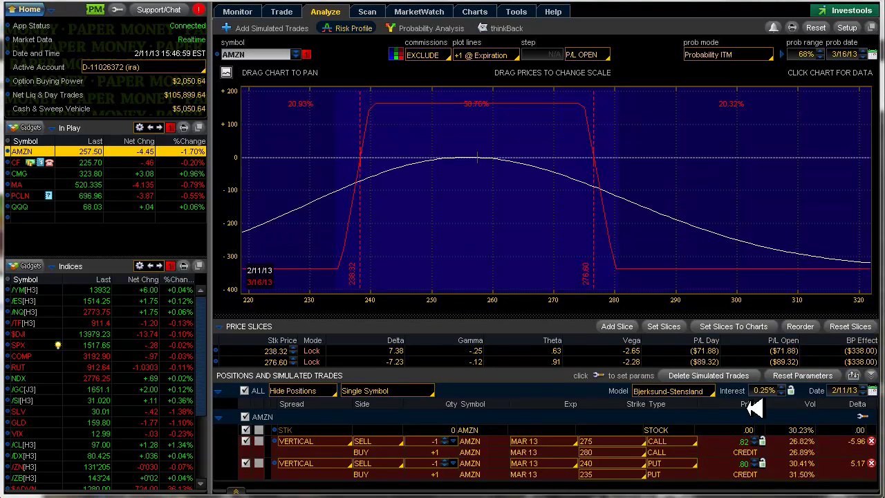
Switch the position list to Show All so real positions and simulations appear.
{"action": "left_click", "coordinate": [313, 390]}
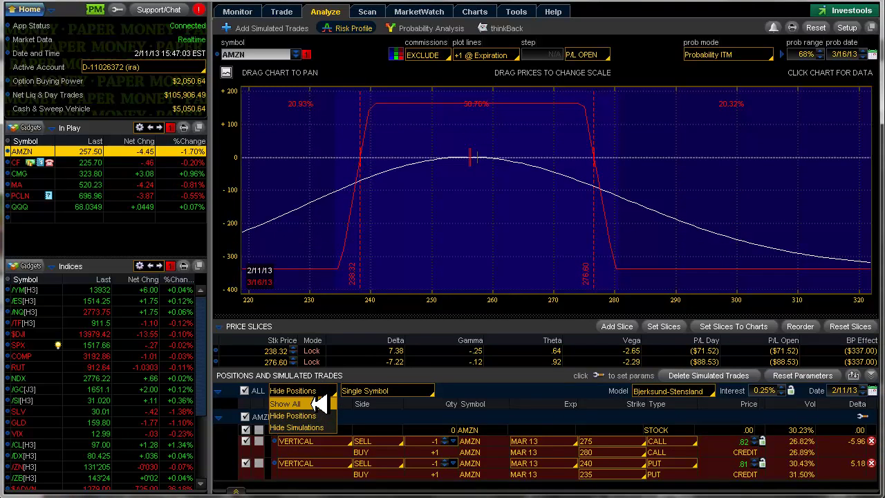
{"action": "left_click", "coordinate": [319, 404]}
{"action": "scroll", "coordinate": [869, 430], "scroll_direction": "down", "scroll_amount": 5}
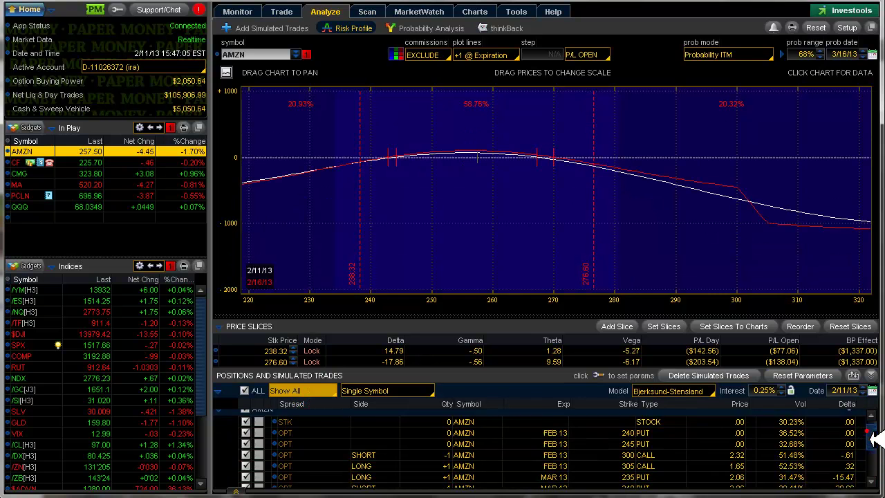
{"action": "scroll", "coordinate": [870, 446], "scroll_direction": "up", "scroll_amount": 5}
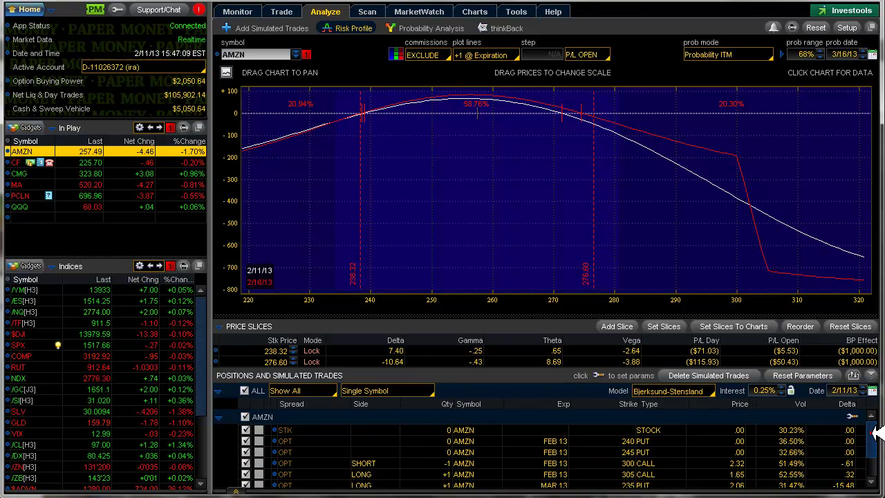
{"action": "left_click_drag", "start_coordinate": [870, 432], "coordinate": [877, 462]}
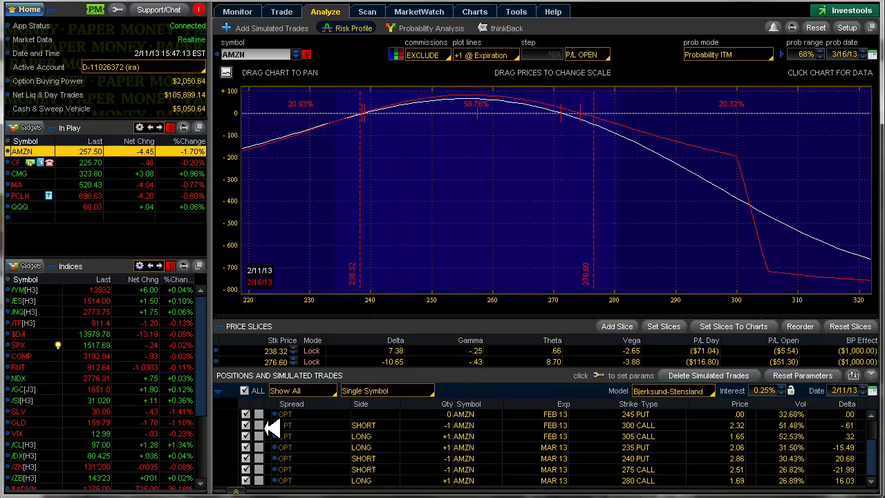
Exclude the FEB 300 and 305 calls and FEB 245 and 240 puts from the analysis.
{"action": "left_click", "coordinate": [246, 425]}
{"action": "left_click", "coordinate": [246, 437]}
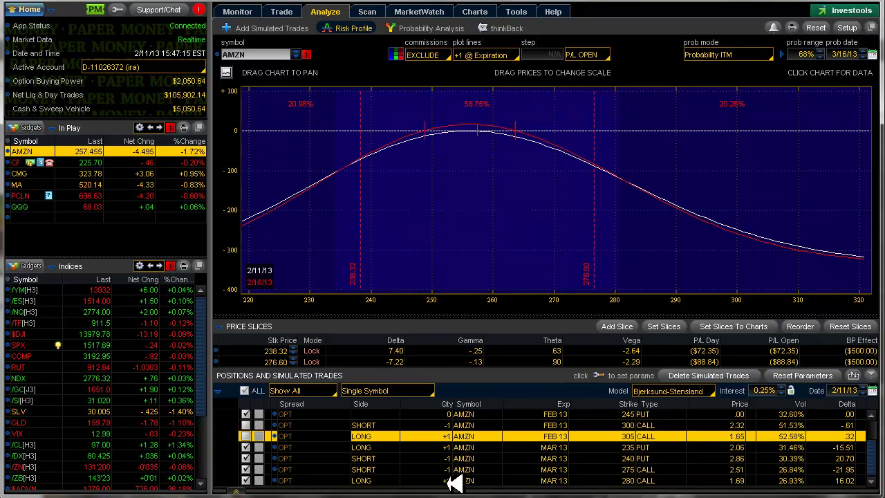
{"action": "left_click_drag", "start_coordinate": [877, 462], "coordinate": [877, 430]}
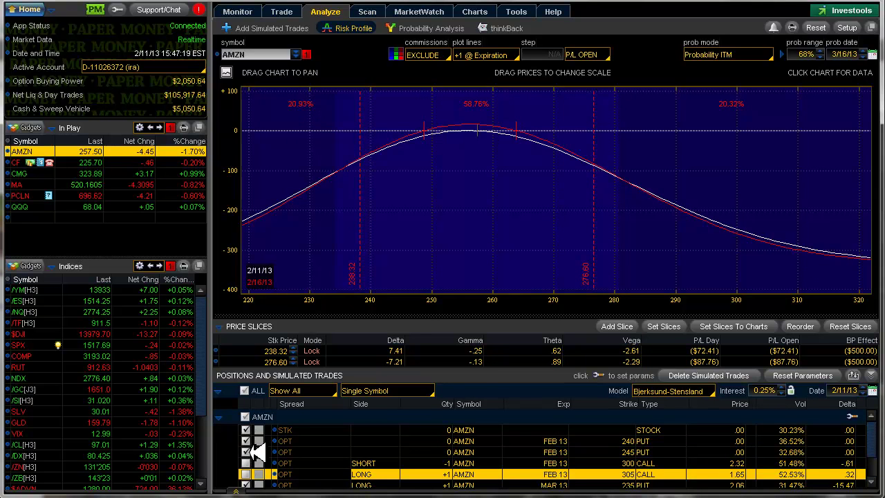
{"action": "left_click", "coordinate": [255, 452]}
{"action": "left_click", "coordinate": [252, 441]}
{"action": "left_click", "coordinate": [246, 441]}
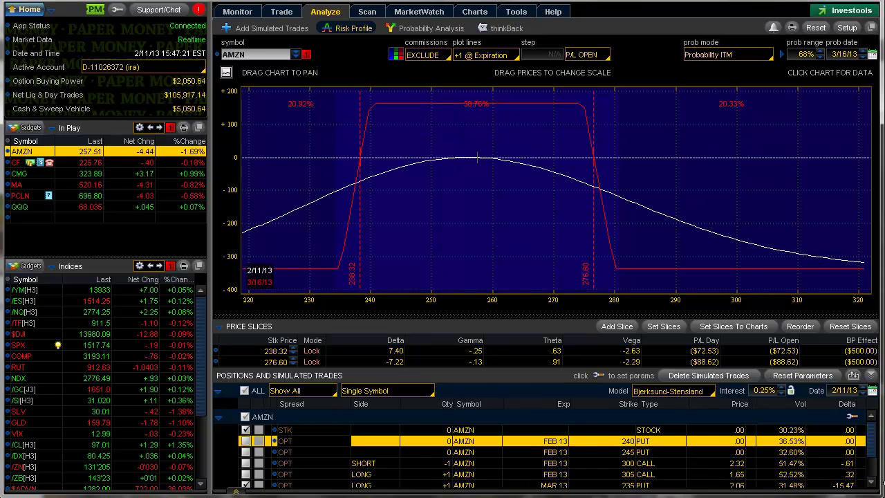
{"action": "scroll", "coordinate": [863, 473], "scroll_direction": "down", "scroll_amount": 3}
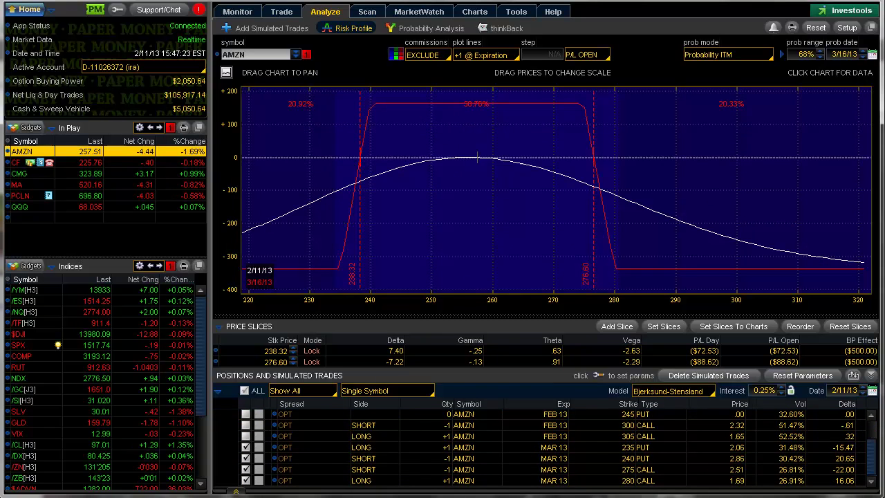
Reset the price slices and drag them to the 238.38 and roughly 276.67 break-evens.
{"action": "left_click", "coordinate": [849, 326]}
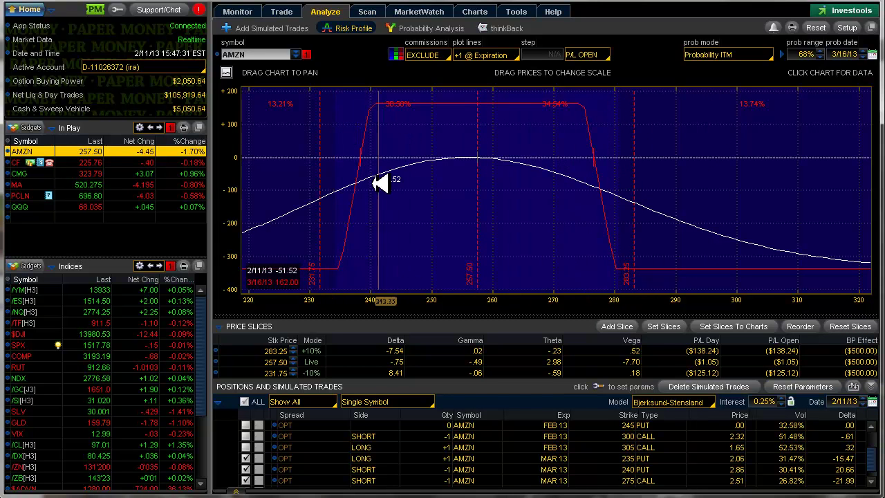
{"action": "left_click_drag", "start_coordinate": [322, 165], "coordinate": [361, 166]}
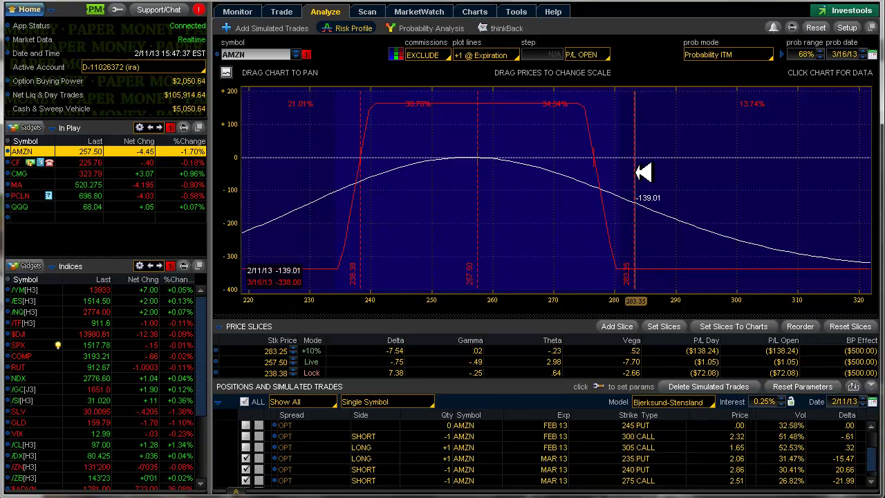
{"action": "left_click_drag", "start_coordinate": [634, 172], "coordinate": [600, 179]}
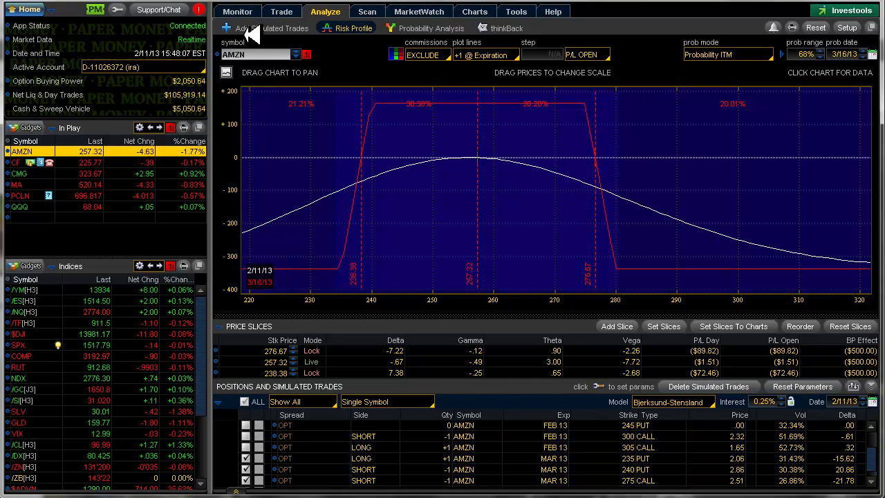
Return to Activity and Positions to see P/L Open of $4,482.00 and P/L Day of $111.50.
{"action": "left_click", "coordinate": [238, 11]}
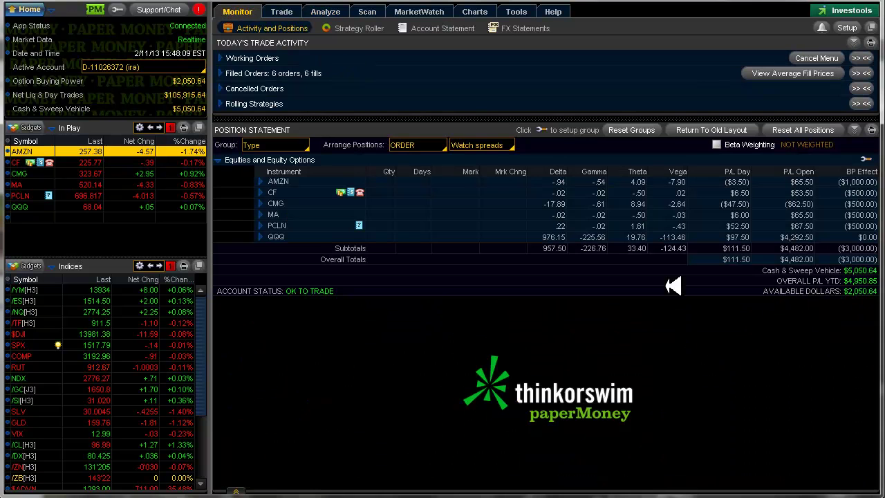